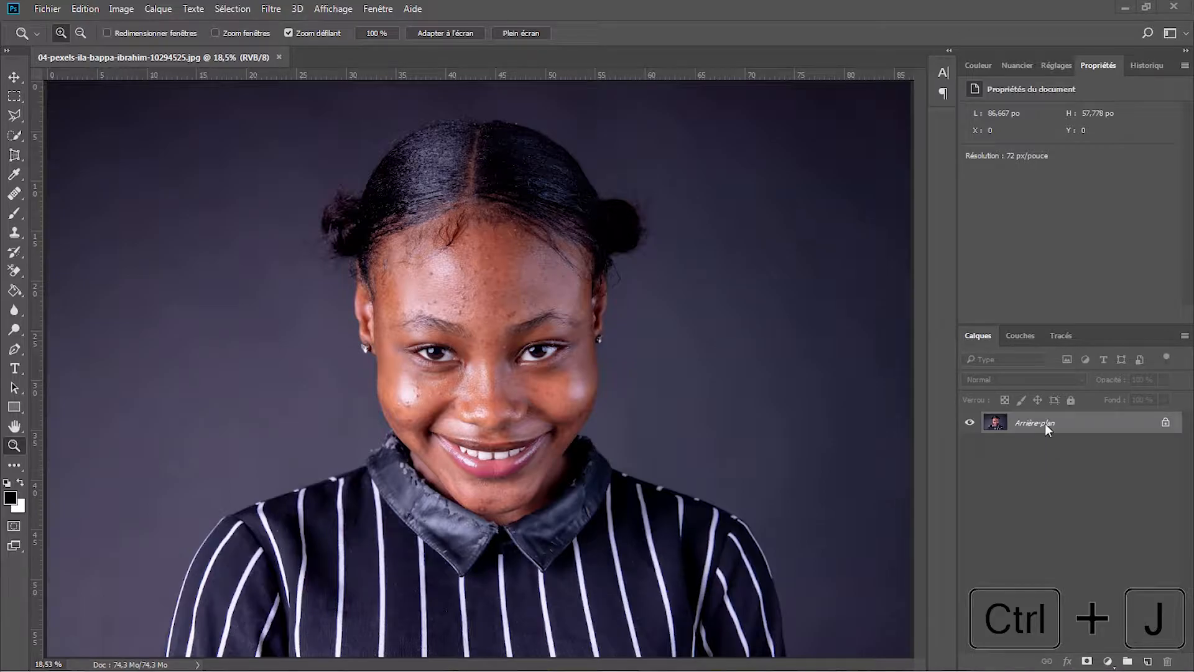
Duplicate the background layer and name the copy Peau
{"action": "key", "text": "ctrl+j"}
{"action": "double_click", "coordinate": [1046, 425]}
{"action": "type", "text": "Pea"}
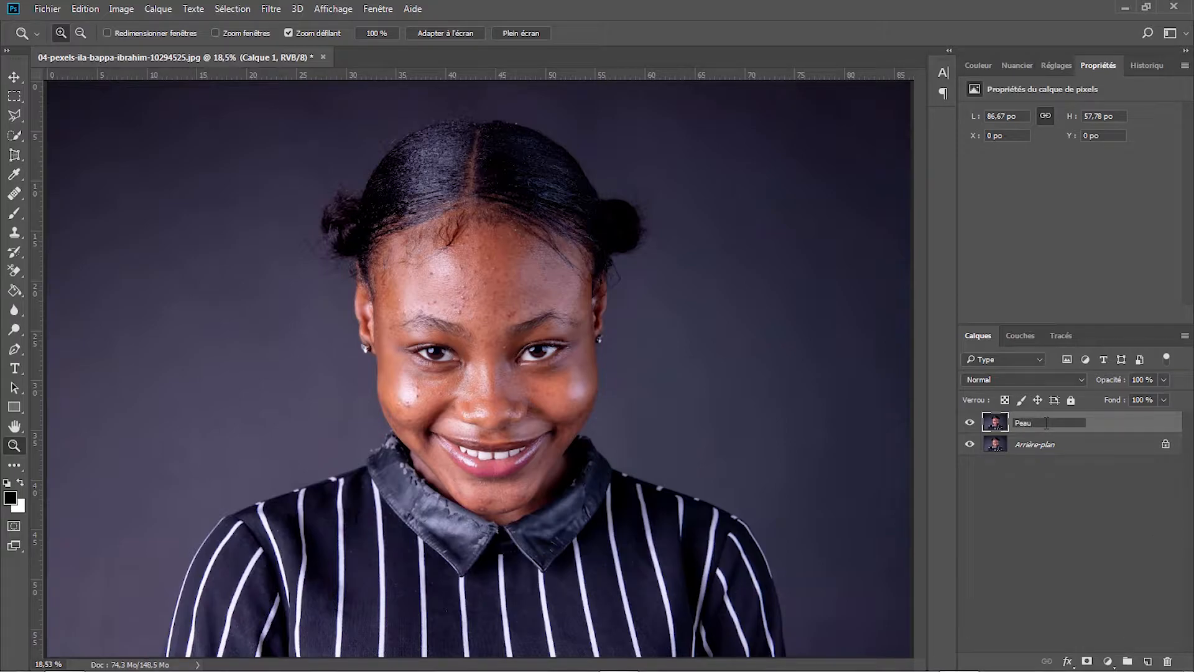
{"action": "type", "text": "u"}
{"action": "key", "text": "Return"}
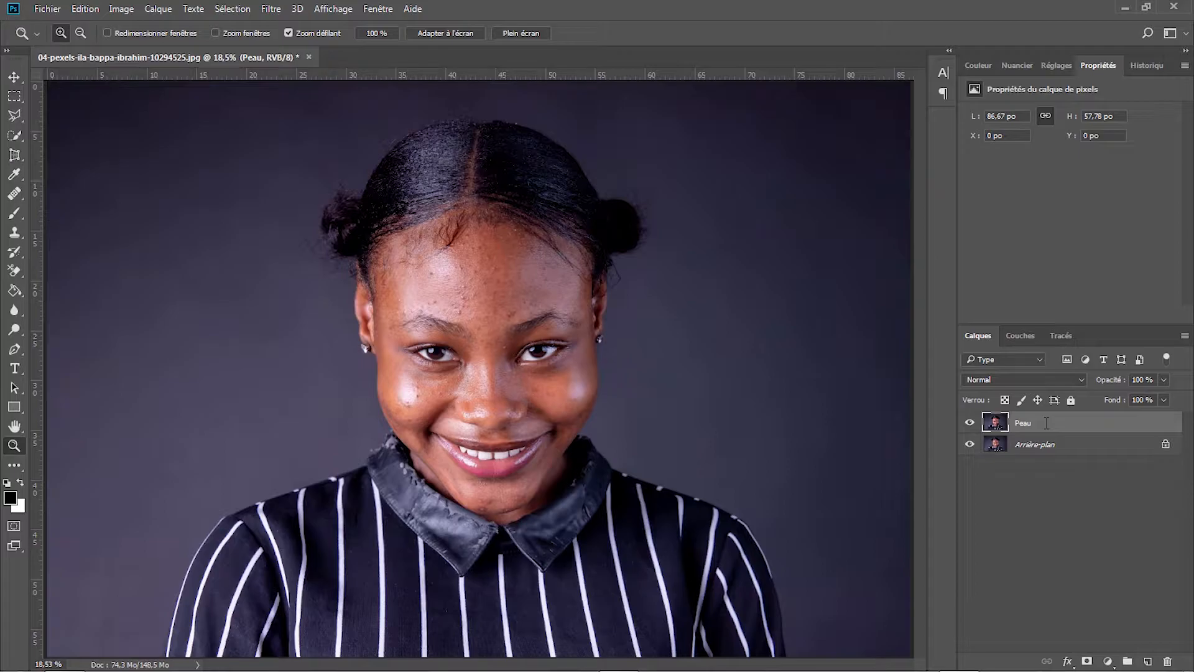
Convert the Peau layer into a smart object
{"action": "right_click", "coordinate": [1077, 426]}
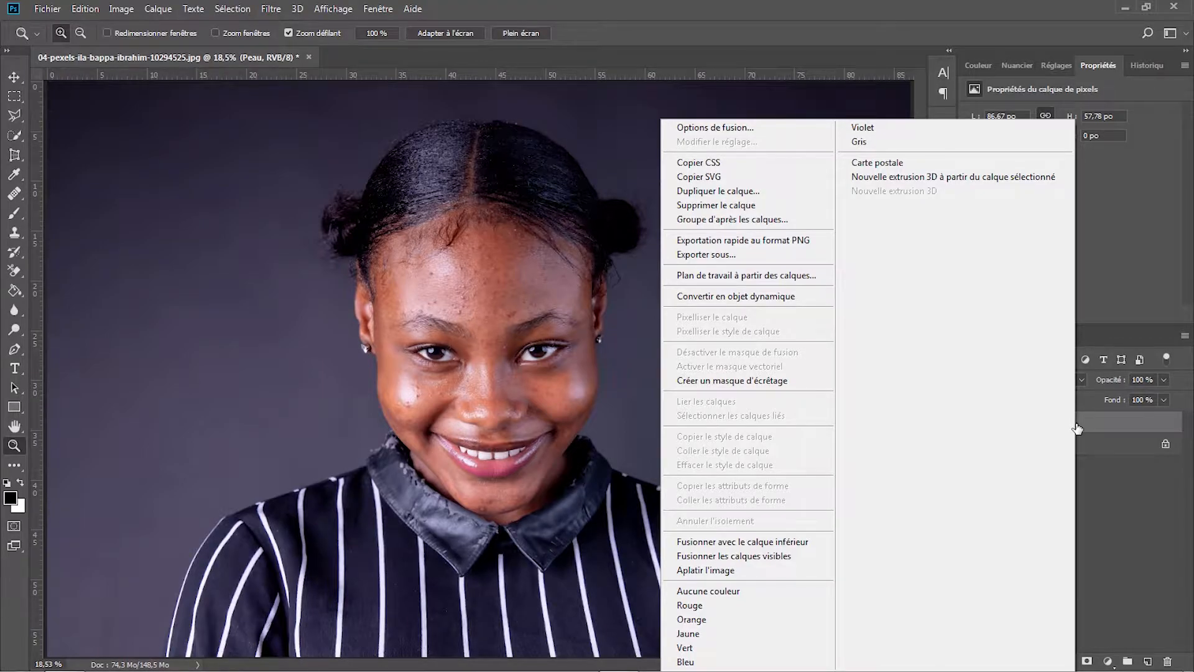
{"action": "left_click", "coordinate": [760, 299]}
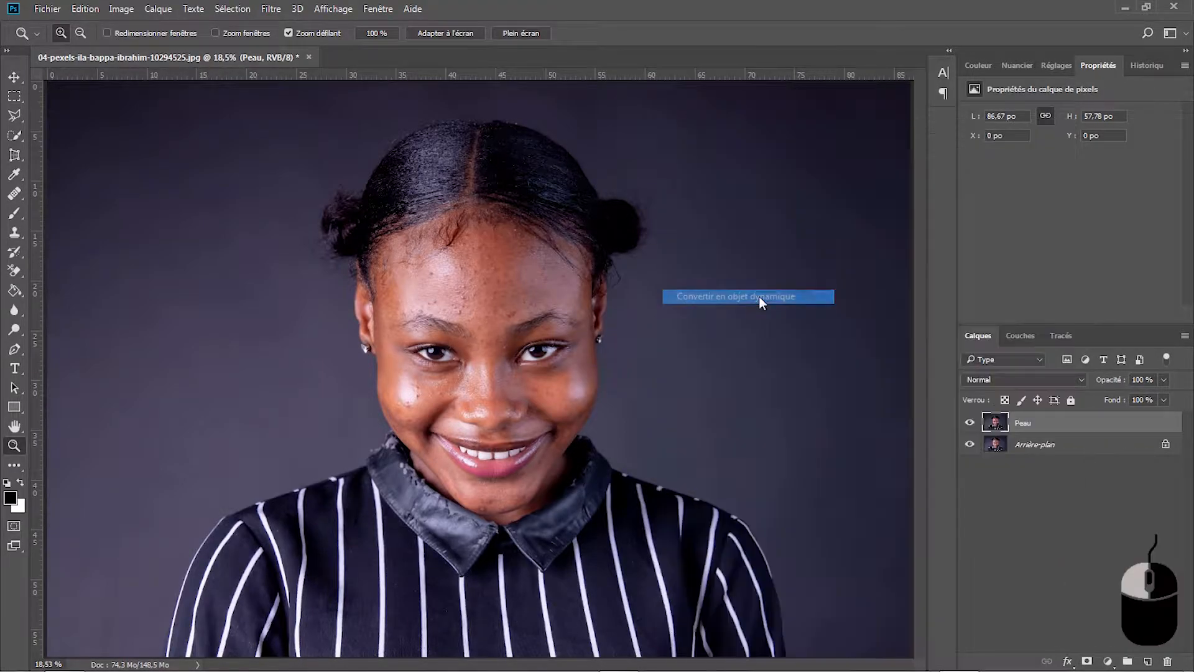
Invert the colours of the Peau layer and set its blend mode to Lumière vive
{"action": "key", "text": "ctrl+i"}
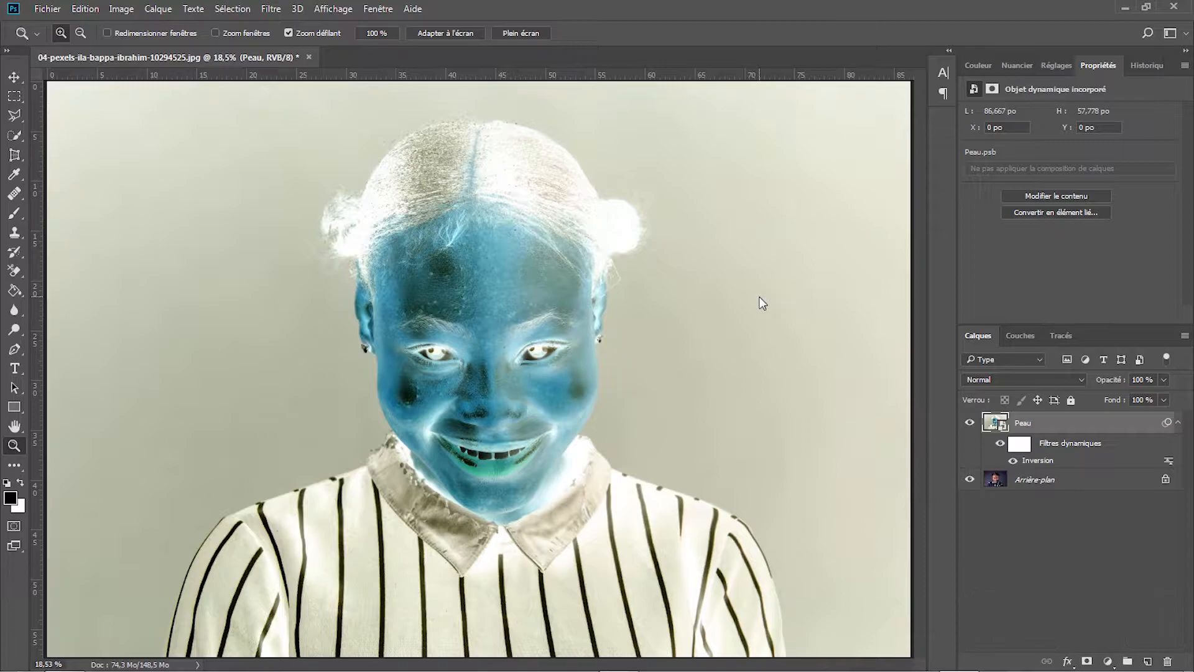
{"action": "left_click", "coordinate": [1030, 379]}
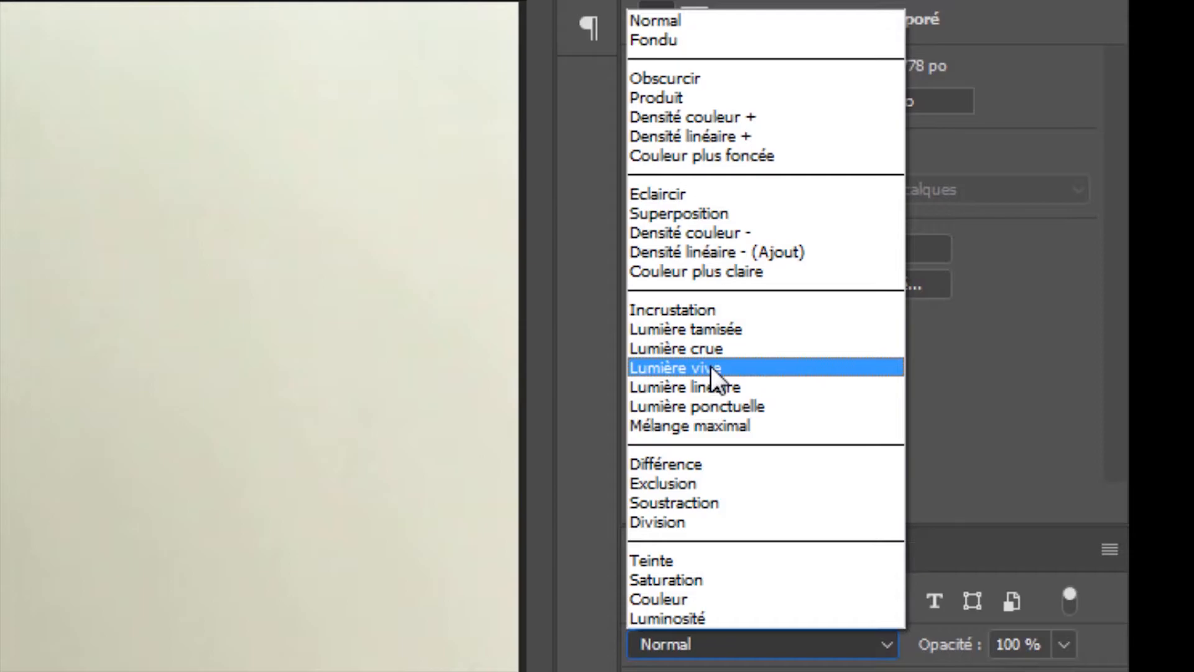
{"action": "left_click", "coordinate": [711, 367]}
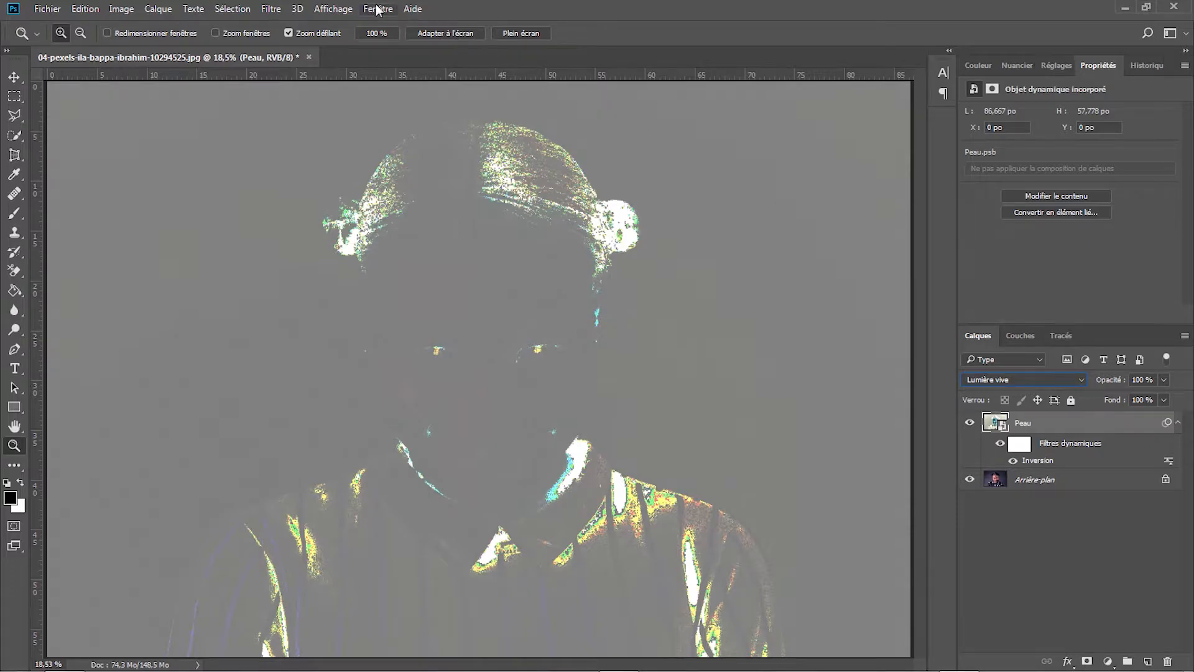
Apply a Passe-haut (High Pass) filter to the Peau layer with a radius of 25 pixels, checking the skin texture in the preview
{"action": "left_click", "coordinate": [266, 11]}
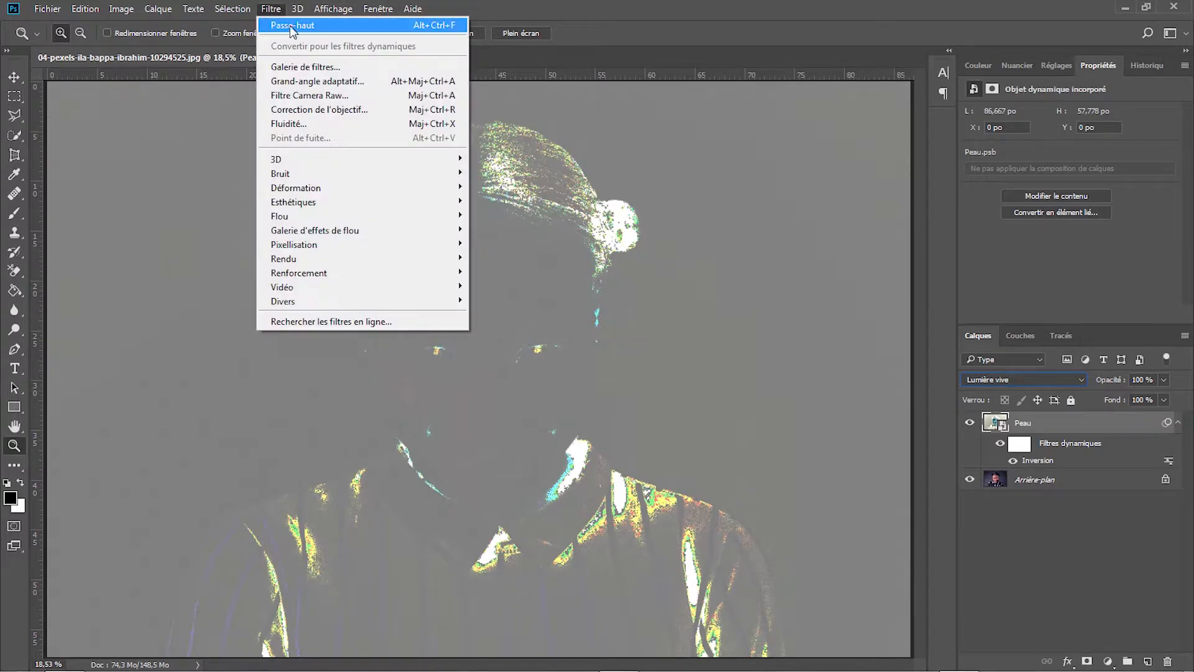
{"action": "mouse_move", "coordinate": [352, 305]}
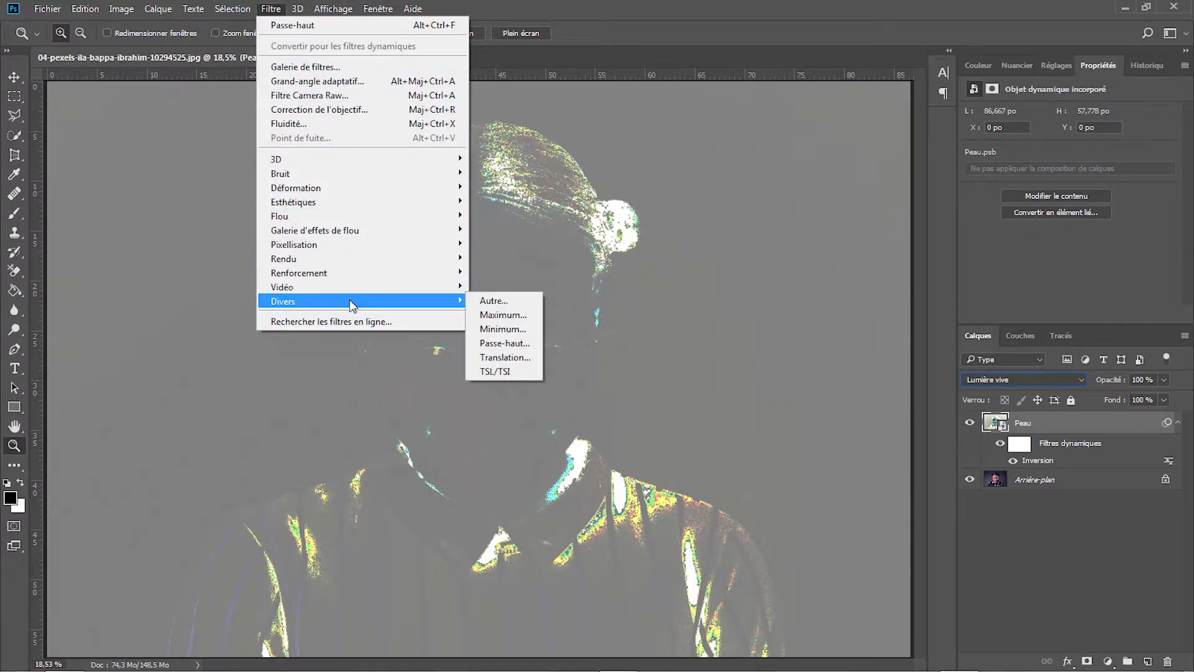
{"action": "left_click", "coordinate": [509, 343]}
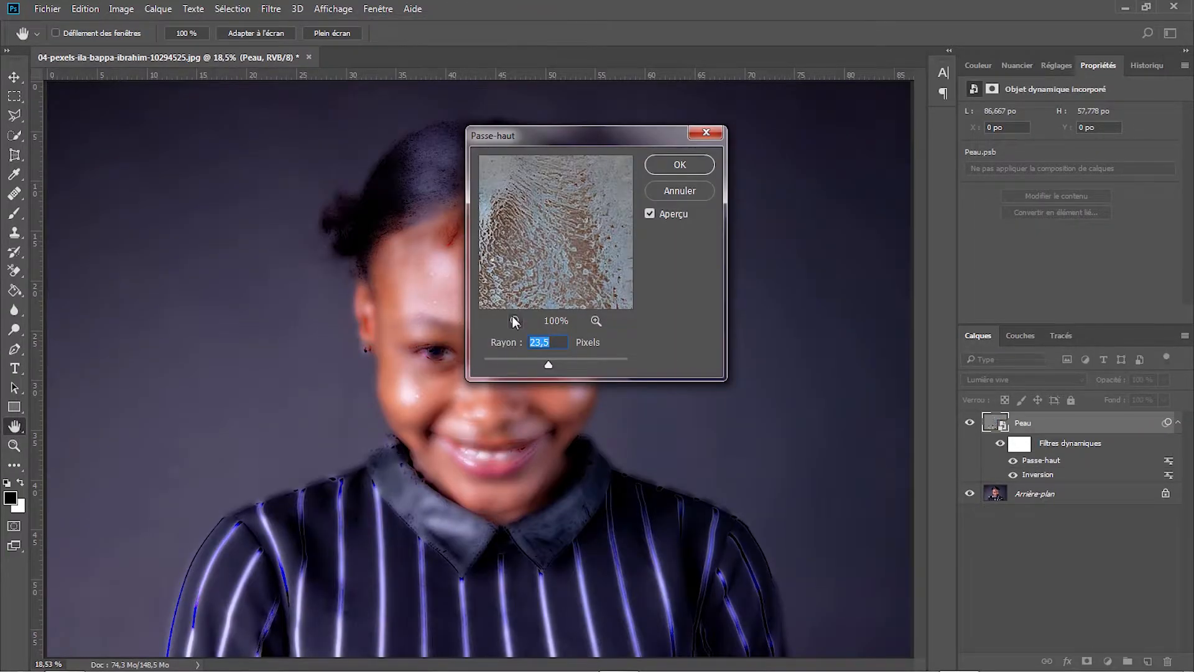
{"action": "left_click", "coordinate": [515, 320]}
{"action": "left_click", "coordinate": [515, 321]}
{"action": "left_click", "coordinate": [515, 321]}
{"action": "left_click", "coordinate": [515, 320]}
{"action": "left_click", "coordinate": [515, 320]}
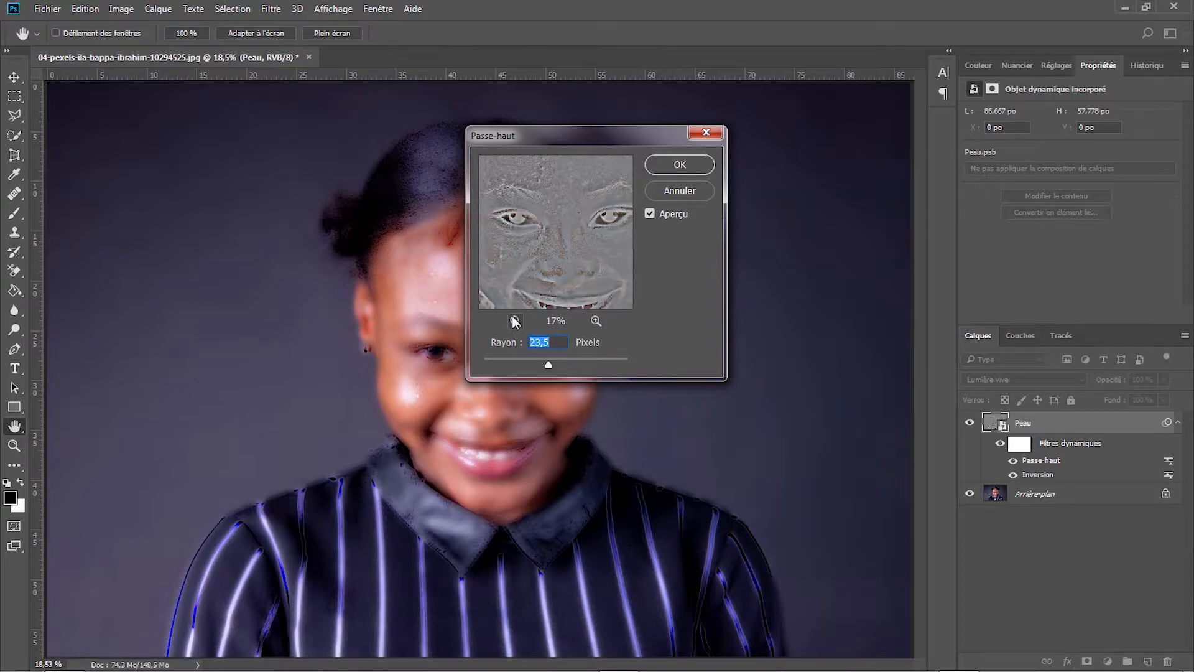
{"action": "left_click", "coordinate": [598, 319]}
{"action": "left_click", "coordinate": [597, 320]}
{"action": "left_click", "coordinate": [597, 319]}
{"action": "left_click_drag", "start_coordinate": [578, 205], "coordinate": [568, 269]}
{"action": "mouse_move", "coordinate": [547, 365]}
{"action": "left_mouse_down"}
{"action": "mouse_move", "coordinate": [505, 361]}
{"action": "mouse_move", "coordinate": [525, 361]}
{"action": "left_mouse_up"}
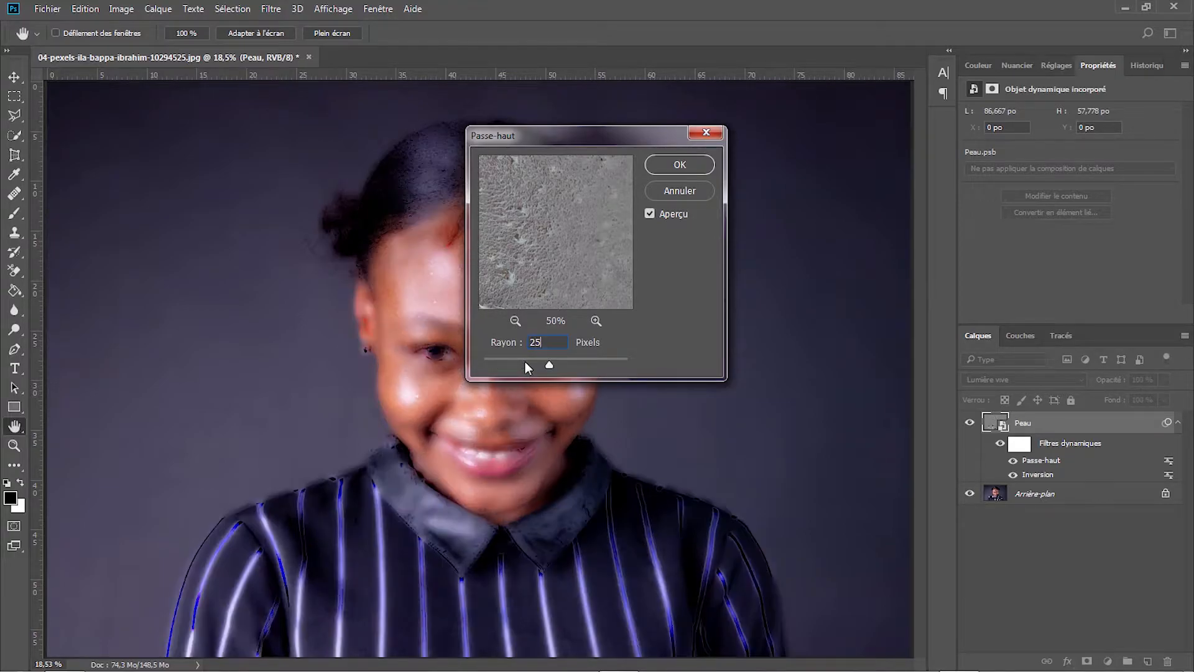
{"action": "left_click", "coordinate": [680, 165]}
{"action": "key", "text": "z"}
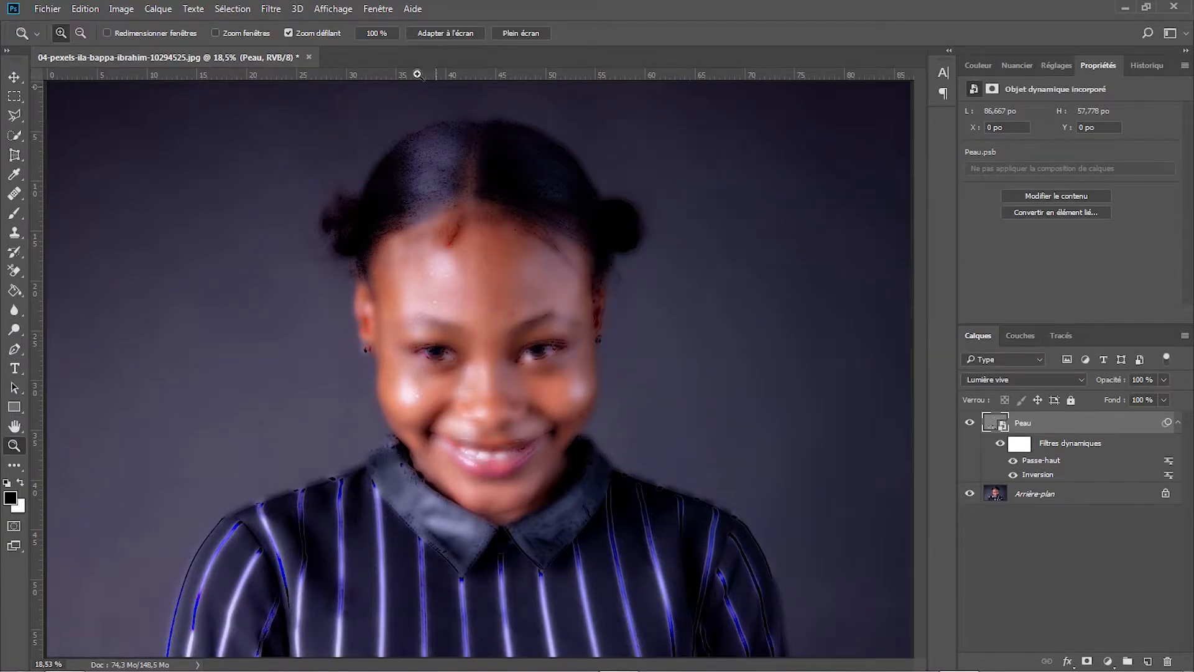
Apply a Flou gaussien (Gaussian Blur) filter to the Peau layer with a radius of 3 pixels, checking the forehead in the preview
{"action": "left_click", "coordinate": [272, 9]}
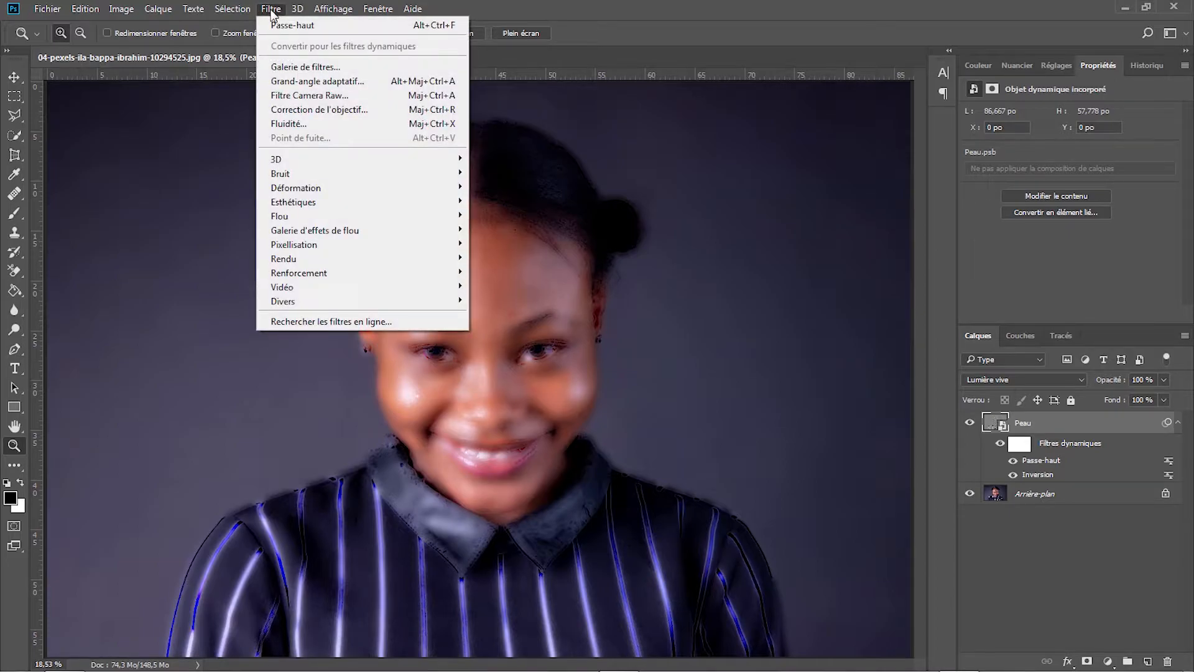
{"action": "mouse_move", "coordinate": [327, 221]}
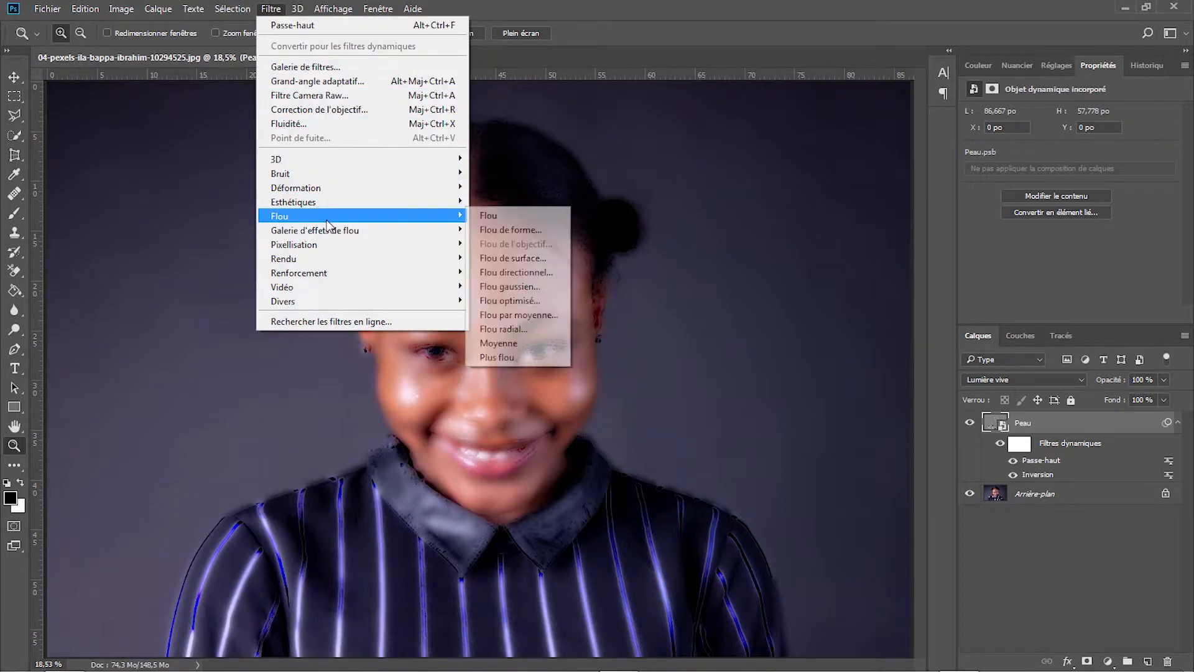
{"action": "left_click", "coordinate": [525, 287]}
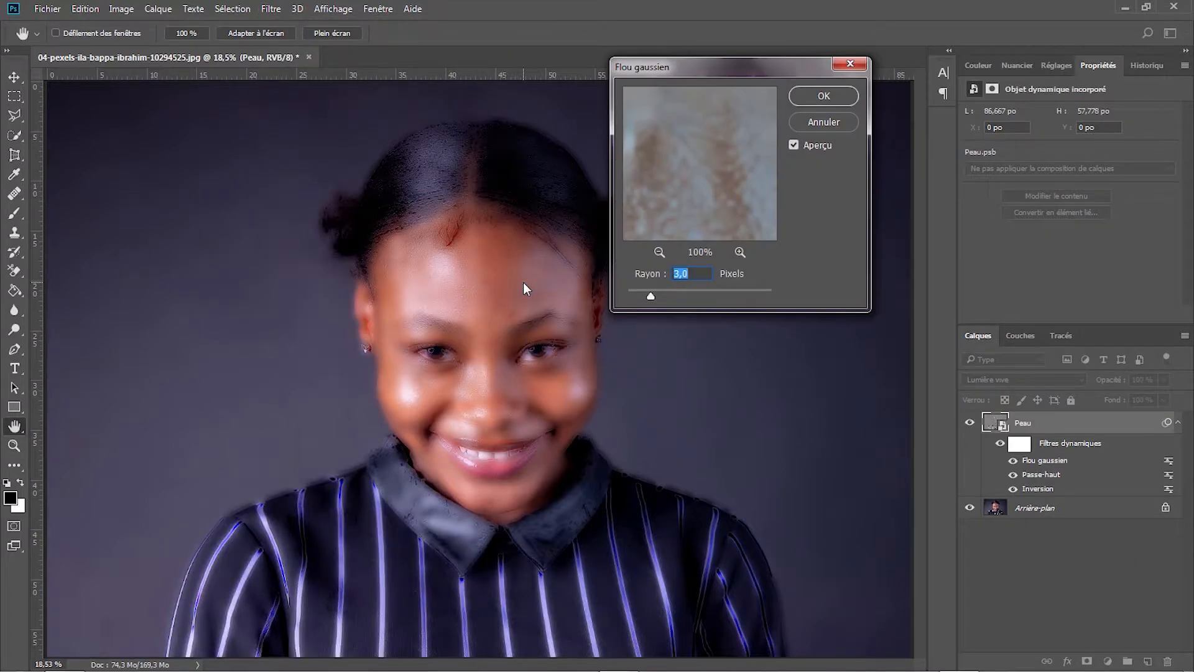
{"action": "left_click", "coordinate": [658, 253]}
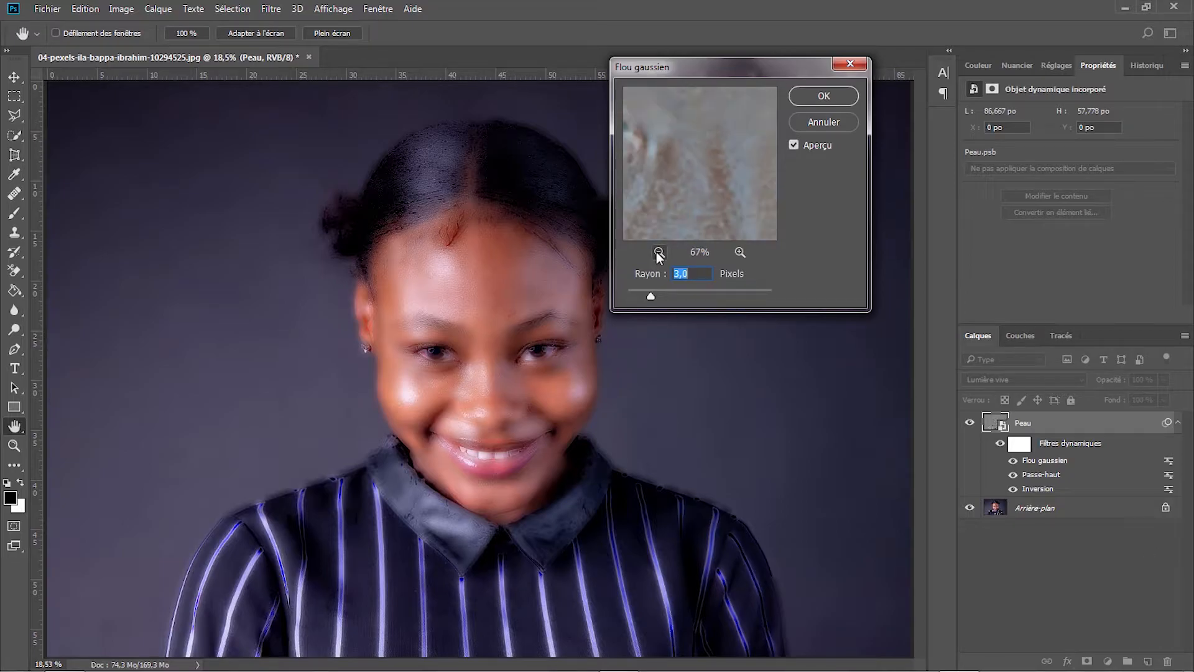
{"action": "left_click", "coordinate": [658, 252]}
{"action": "mouse_move", "coordinate": [663, 224]}
{"action": "left_mouse_down"}
{"action": "mouse_move", "coordinate": [674, 155]}
{"action": "mouse_move", "coordinate": [674, 226]}
{"action": "left_mouse_up"}
{"action": "left_click_drag", "start_coordinate": [690, 125], "coordinate": [690, 170]}
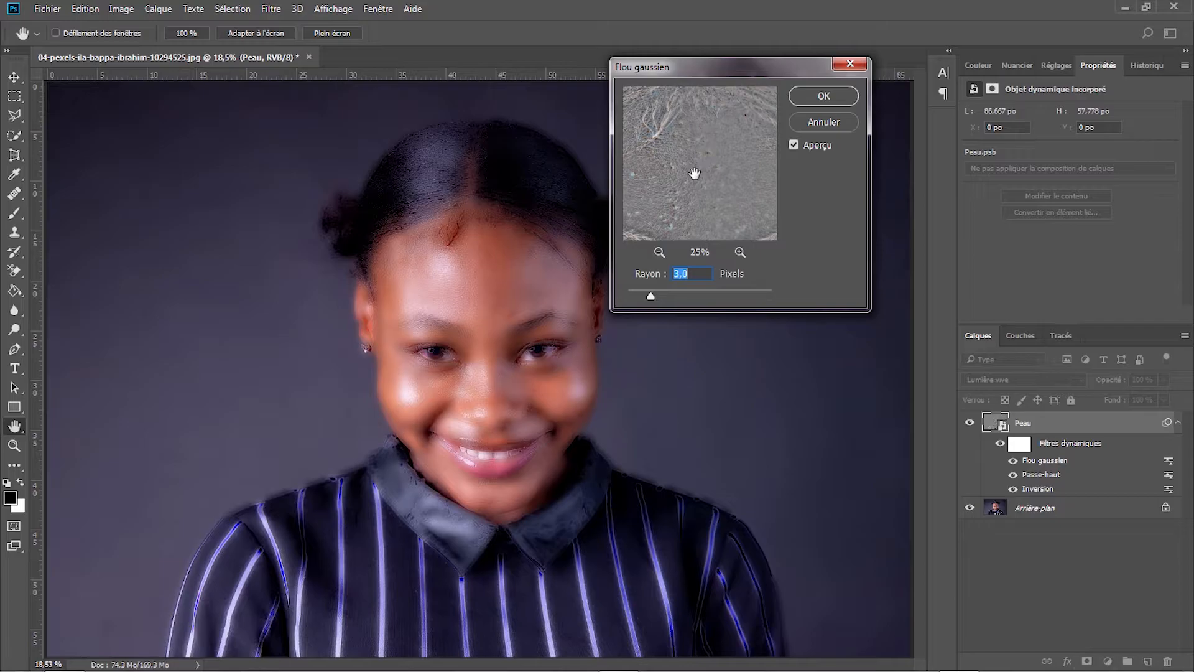
{"action": "left_click", "coordinate": [740, 253]}
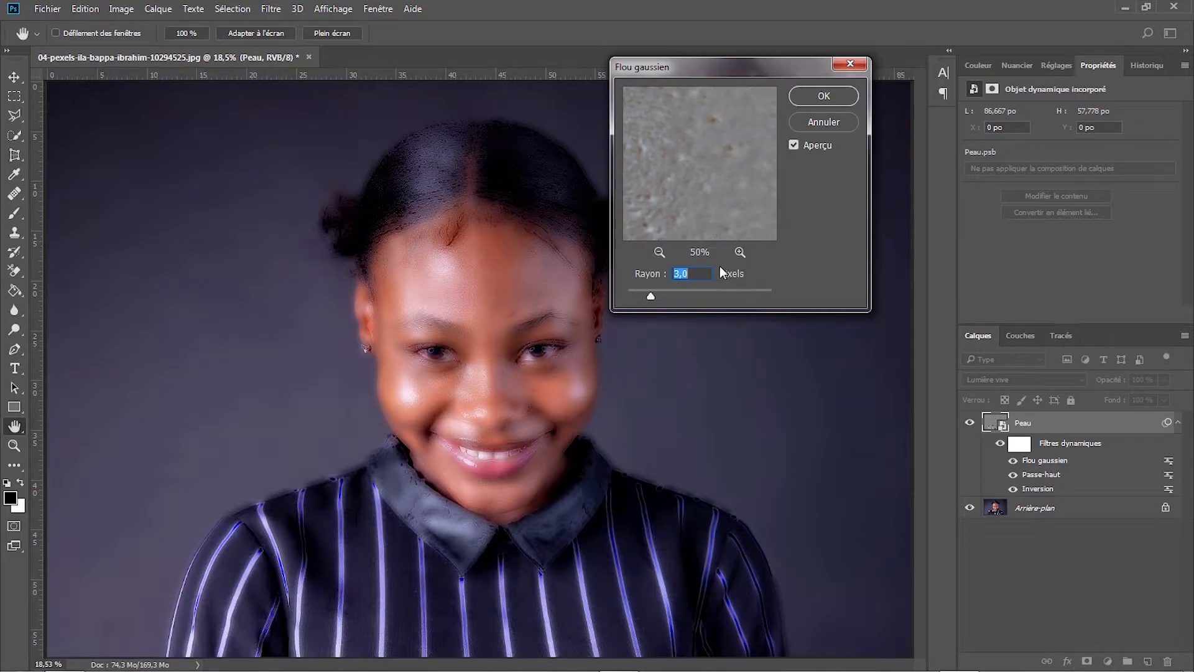
{"action": "mouse_move", "coordinate": [653, 296]}
{"action": "left_mouse_down"}
{"action": "mouse_move", "coordinate": [637, 300]}
{"action": "mouse_move", "coordinate": [683, 294]}
{"action": "mouse_move", "coordinate": [666, 301]}
{"action": "left_mouse_up"}
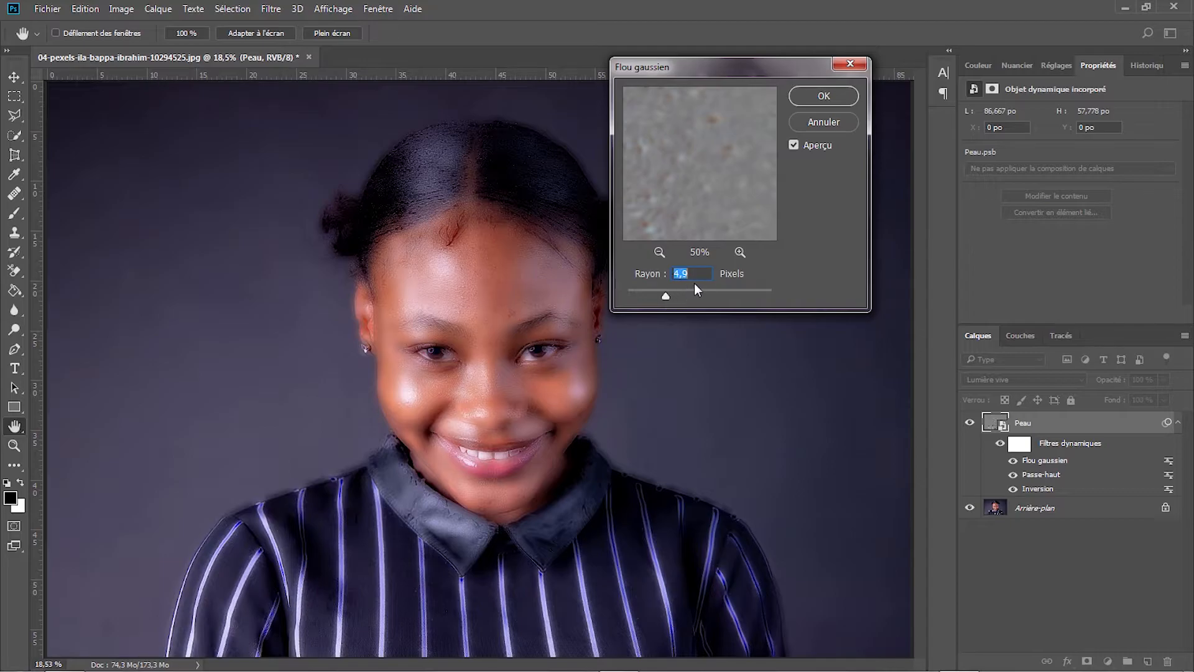
{"action": "type", "text": "3"}
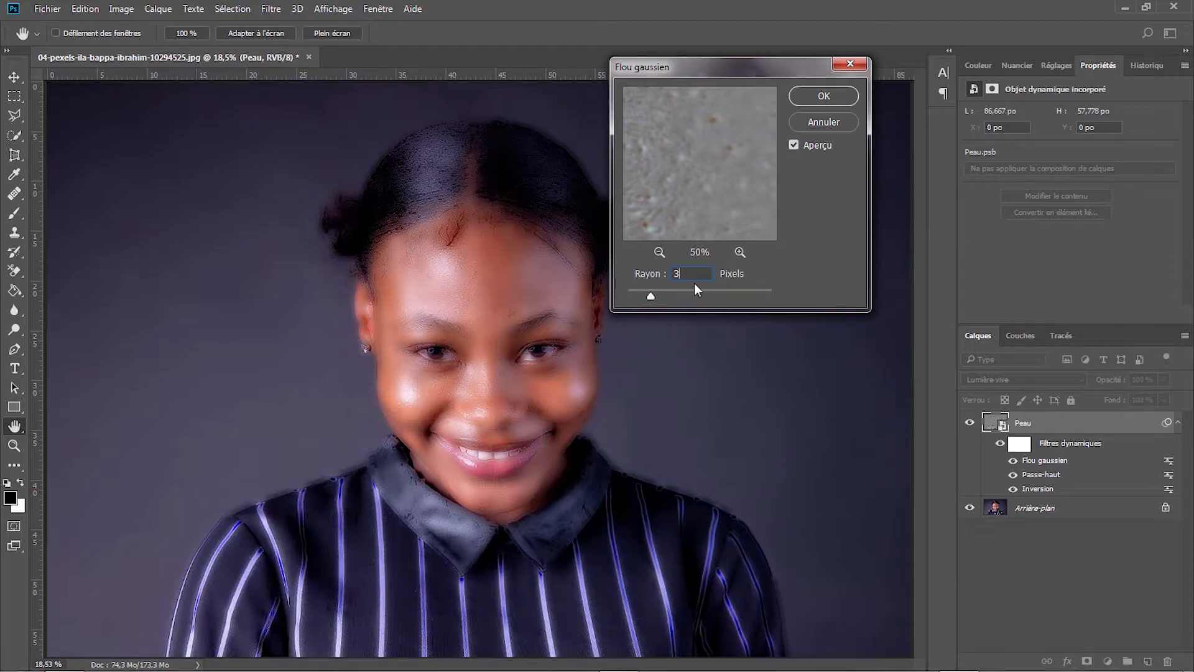
{"action": "left_click", "coordinate": [824, 97]}
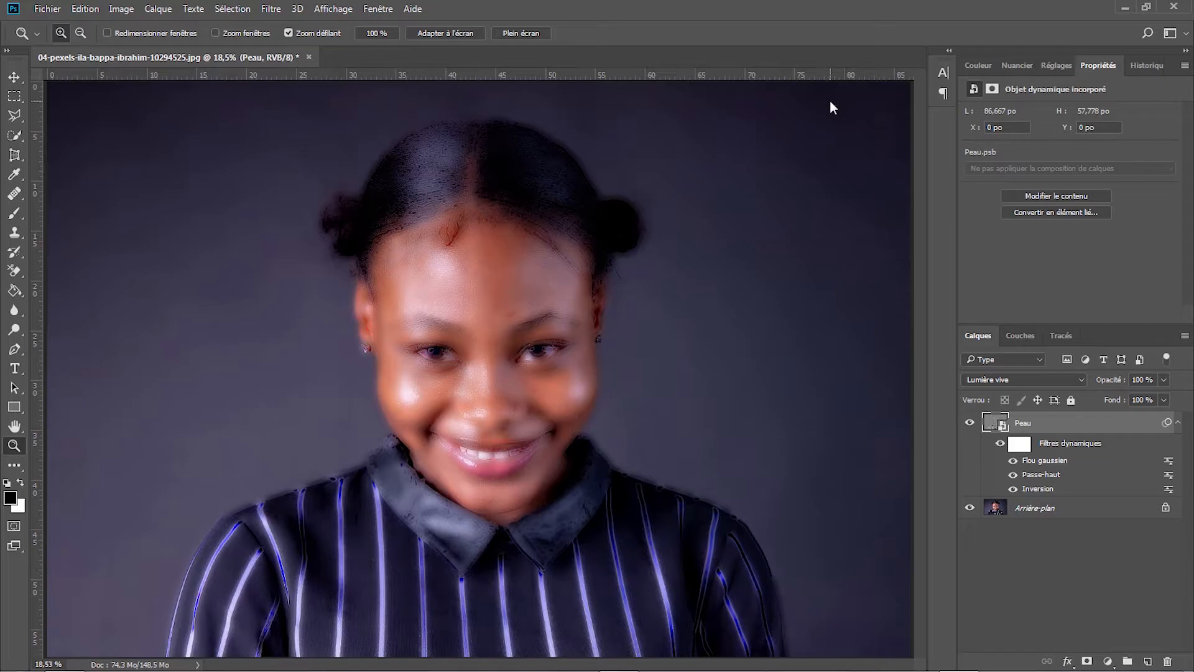
Add a black layer mask to the Peau layer and confirm white as the foreground colour
{"action": "key", "text": "alt"}
{"action": "left_click", "coordinate": [1087, 662], "text": "alt"}
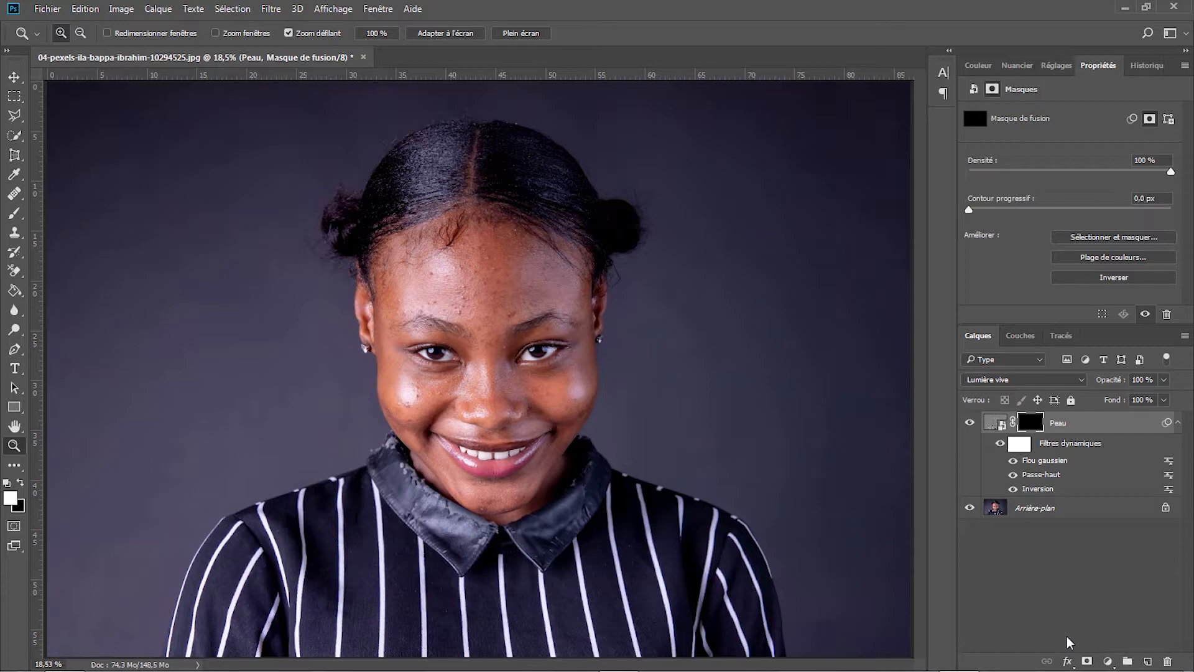
{"action": "left_click", "coordinate": [9, 500]}
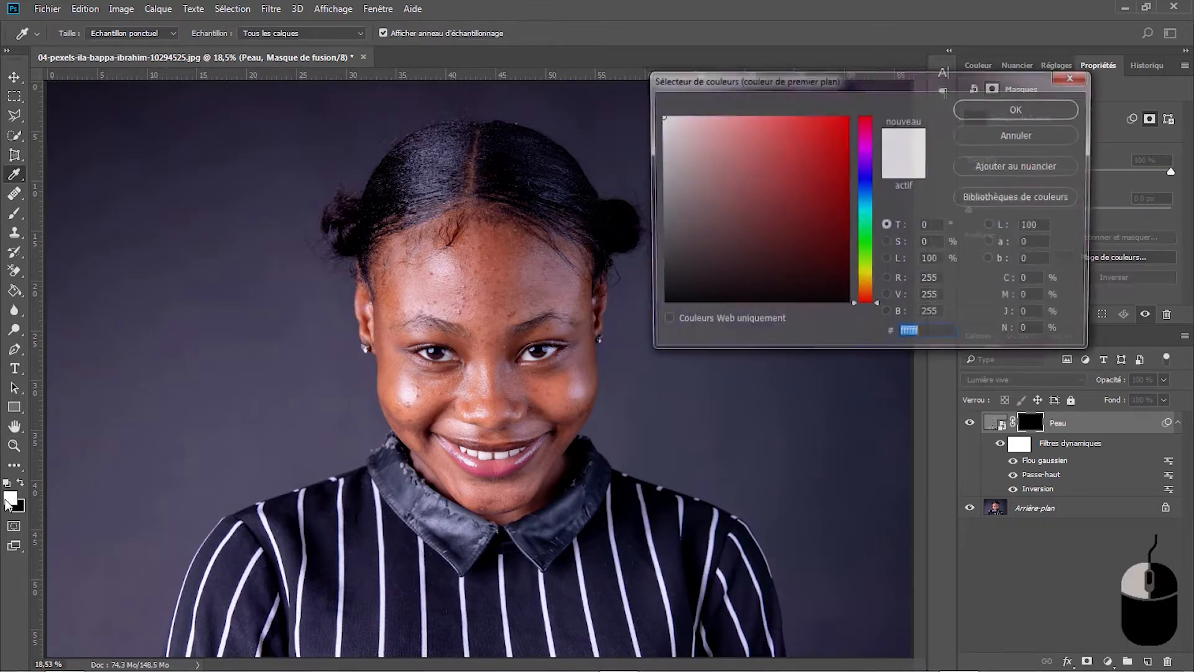
{"action": "left_click", "coordinate": [1019, 109]}
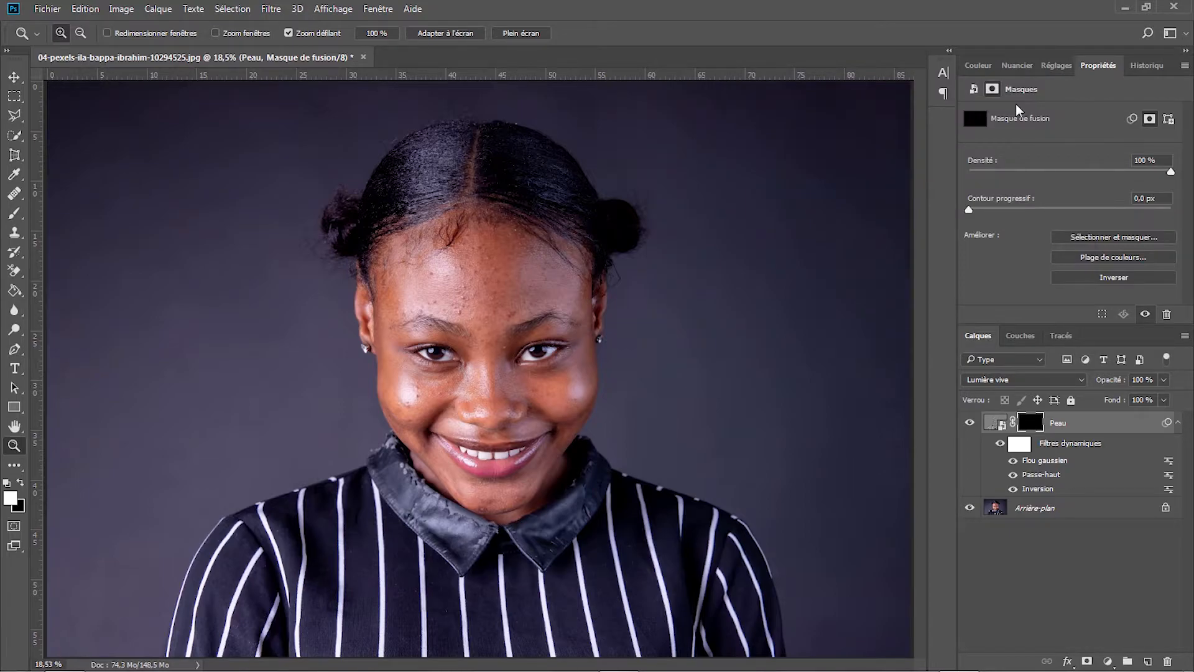
Set up the Brush tool with the Arrondi flou tip at 200 px and 0 % hardness for retouching the face
{"action": "mouse_move", "coordinate": [467, 316]}
{"action": "left_mouse_down"}
{"action": "mouse_move", "coordinate": [502, 297]}
{"action": "mouse_move", "coordinate": [507, 267]}
{"action": "mouse_move", "coordinate": [478, 299]}
{"action": "left_mouse_up"}
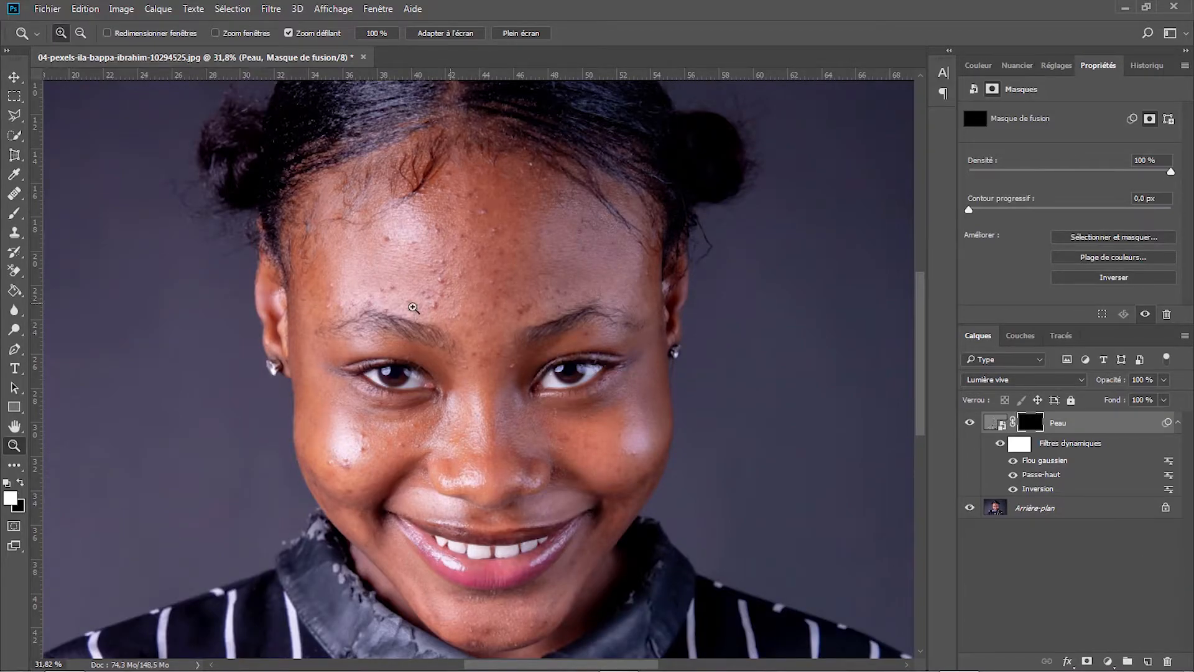
{"action": "left_click", "coordinate": [15, 215]}
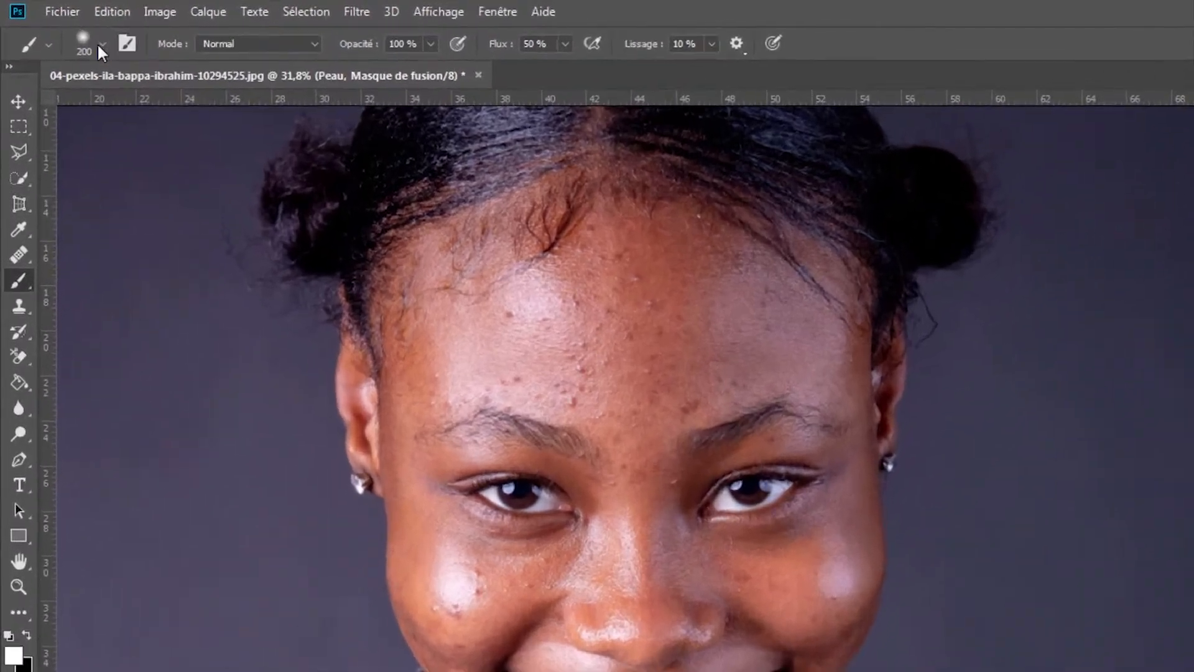
{"action": "left_click", "coordinate": [101, 45]}
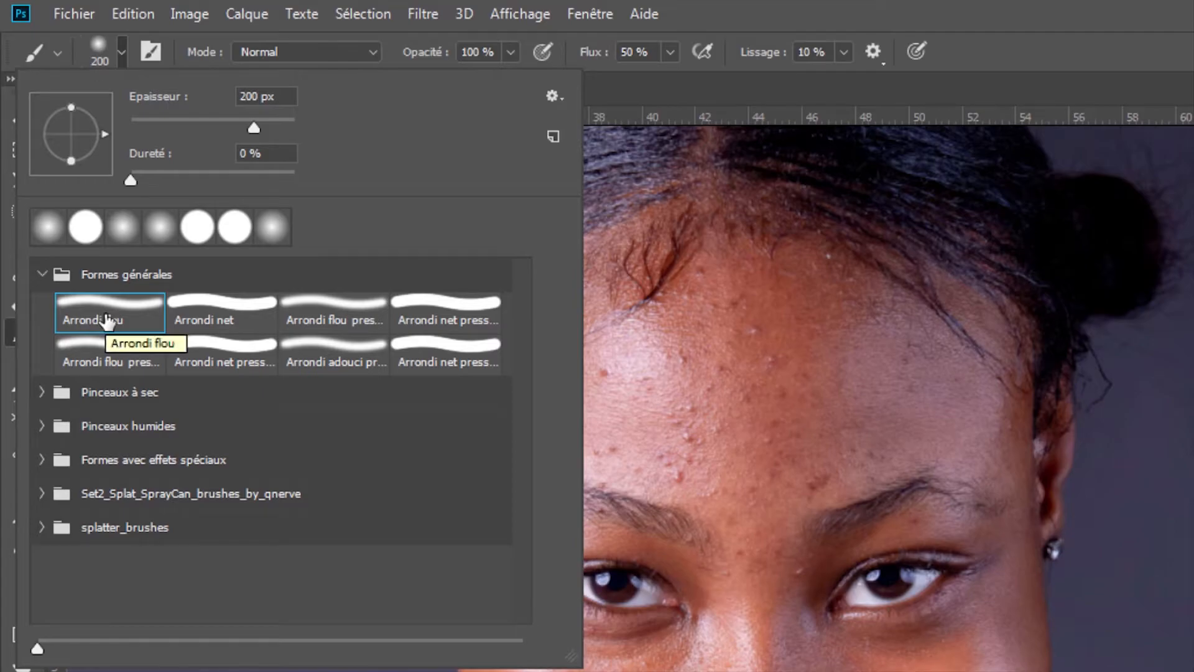
{"action": "left_click", "coordinate": [129, 51]}
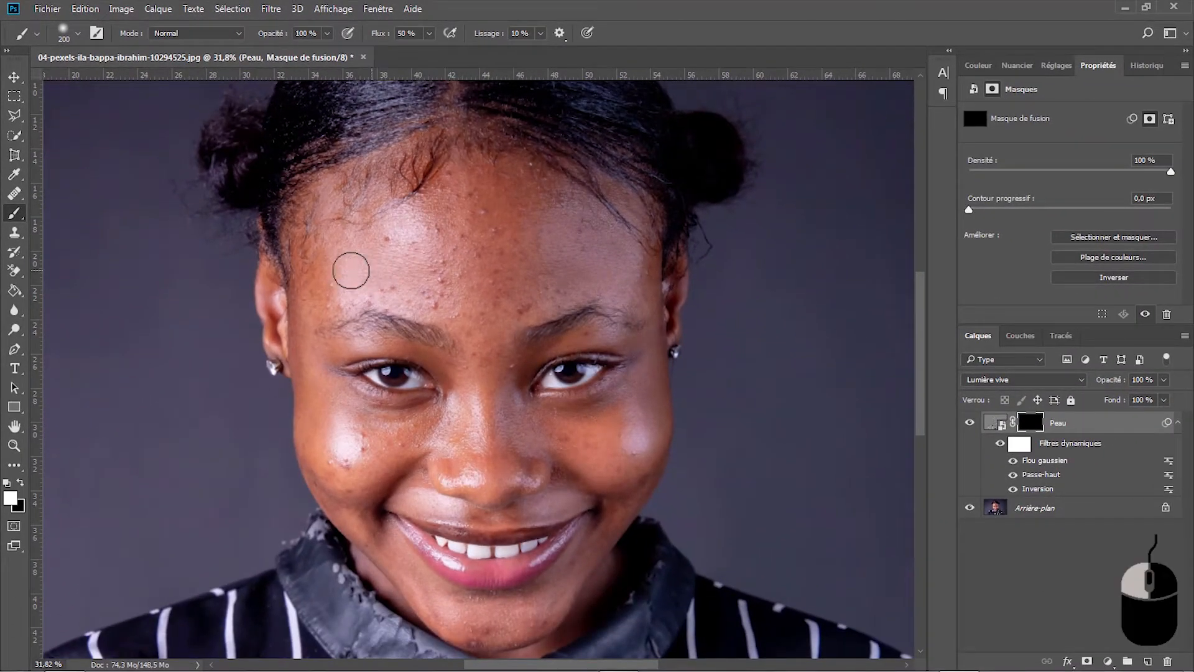
Paint white on the Peau mask over the forehead, cheeks, nose and chin to smooth the skin
{"action": "mouse_move", "coordinate": [352, 271]}
{"action": "left_mouse_down"}
{"action": "mouse_move", "coordinate": [400, 255]}
{"action": "mouse_move", "coordinate": [438, 226]}
{"action": "mouse_move", "coordinate": [452, 193]}
{"action": "mouse_move", "coordinate": [448, 231]}
{"action": "mouse_move", "coordinate": [483, 256]}
{"action": "mouse_move", "coordinate": [468, 218]}
{"action": "mouse_move", "coordinate": [354, 257]}
{"action": "mouse_move", "coordinate": [411, 242]}
{"action": "mouse_move", "coordinate": [368, 290]}
{"action": "mouse_move", "coordinate": [459, 297]}
{"action": "mouse_move", "coordinate": [427, 255]}
{"action": "mouse_move", "coordinate": [447, 292]}
{"action": "mouse_move", "coordinate": [484, 198]}
{"action": "mouse_move", "coordinate": [472, 179]}
{"action": "mouse_move", "coordinate": [404, 213]}
{"action": "mouse_move", "coordinate": [466, 175]}
{"action": "mouse_move", "coordinate": [482, 265]}
{"action": "mouse_move", "coordinate": [574, 285]}
{"action": "mouse_move", "coordinate": [583, 233]}
{"action": "mouse_move", "coordinate": [509, 254]}
{"action": "mouse_move", "coordinate": [571, 265]}
{"action": "mouse_move", "coordinate": [557, 220]}
{"action": "mouse_move", "coordinate": [585, 226]}
{"action": "mouse_move", "coordinate": [512, 189]}
{"action": "mouse_move", "coordinate": [602, 230]}
{"action": "mouse_move", "coordinate": [563, 204]}
{"action": "mouse_move", "coordinate": [637, 279]}
{"action": "mouse_move", "coordinate": [640, 288]}
{"action": "mouse_move", "coordinate": [517, 287]}
{"action": "mouse_move", "coordinate": [484, 304]}
{"action": "mouse_move", "coordinate": [530, 293]}
{"action": "mouse_move", "coordinate": [506, 308]}
{"action": "mouse_move", "coordinate": [482, 357]}
{"action": "mouse_move", "coordinate": [487, 328]}
{"action": "mouse_move", "coordinate": [541, 299]}
{"action": "mouse_move", "coordinate": [369, 293]}
{"action": "mouse_move", "coordinate": [308, 309]}
{"action": "mouse_move", "coordinate": [356, 285]}
{"action": "mouse_move", "coordinate": [315, 302]}
{"action": "mouse_move", "coordinate": [356, 263]}
{"action": "mouse_move", "coordinate": [430, 232]}
{"action": "mouse_move", "coordinate": [462, 244]}
{"action": "mouse_move", "coordinate": [488, 301]}
{"action": "mouse_move", "coordinate": [478, 376]}
{"action": "mouse_move", "coordinate": [540, 430]}
{"action": "mouse_move", "coordinate": [625, 456]}
{"action": "mouse_move", "coordinate": [621, 478]}
{"action": "mouse_move", "coordinate": [623, 456]}
{"action": "mouse_move", "coordinate": [486, 413]}
{"action": "mouse_move", "coordinate": [500, 379]}
{"action": "mouse_move", "coordinate": [436, 428]}
{"action": "mouse_move", "coordinate": [354, 446]}
{"action": "mouse_move", "coordinate": [456, 438]}
{"action": "mouse_move", "coordinate": [330, 452]}
{"action": "mouse_move", "coordinate": [339, 505]}
{"action": "mouse_move", "coordinate": [313, 453]}
{"action": "mouse_move", "coordinate": [468, 644]}
{"action": "mouse_move", "coordinate": [552, 646]}
{"action": "mouse_move", "coordinate": [555, 603]}
{"action": "mouse_move", "coordinate": [493, 632]}
{"action": "mouse_move", "coordinate": [592, 563]}
{"action": "mouse_move", "coordinate": [647, 454]}
{"action": "left_mouse_up"}
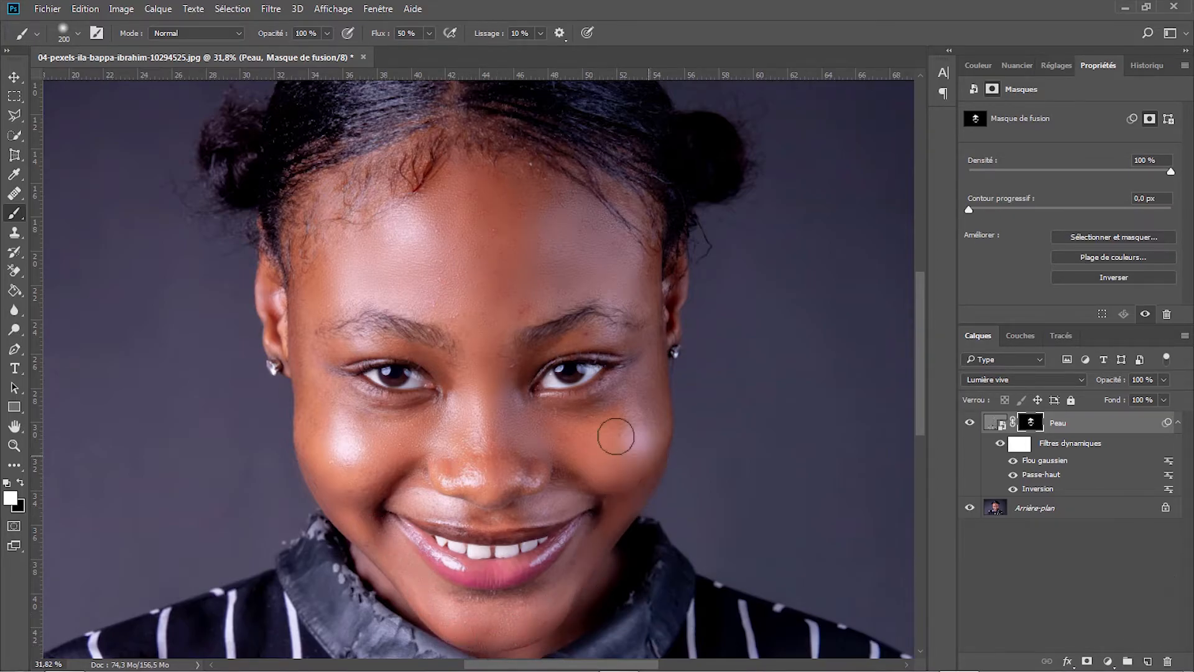
{"action": "mouse_move", "coordinate": [617, 252]}
{"action": "left_mouse_down"}
{"action": "mouse_move", "coordinate": [541, 195]}
{"action": "mouse_move", "coordinate": [567, 221]}
{"action": "mouse_move", "coordinate": [495, 340]}
{"action": "mouse_move", "coordinate": [530, 291]}
{"action": "mouse_move", "coordinate": [457, 459]}
{"action": "mouse_move", "coordinate": [502, 455]}
{"action": "left_mouse_up"}
{"action": "mouse_move", "coordinate": [364, 491]}
{"action": "left_mouse_down"}
{"action": "mouse_move", "coordinate": [347, 501]}
{"action": "mouse_move", "coordinate": [371, 487]}
{"action": "left_mouse_up"}
{"action": "left_click_drag", "start_coordinate": [475, 632], "coordinate": [463, 637]}
Fit the whole portrait in view and compare before and after by toggling the Peau layer's visibility
{"action": "left_click", "coordinate": [14, 446]}
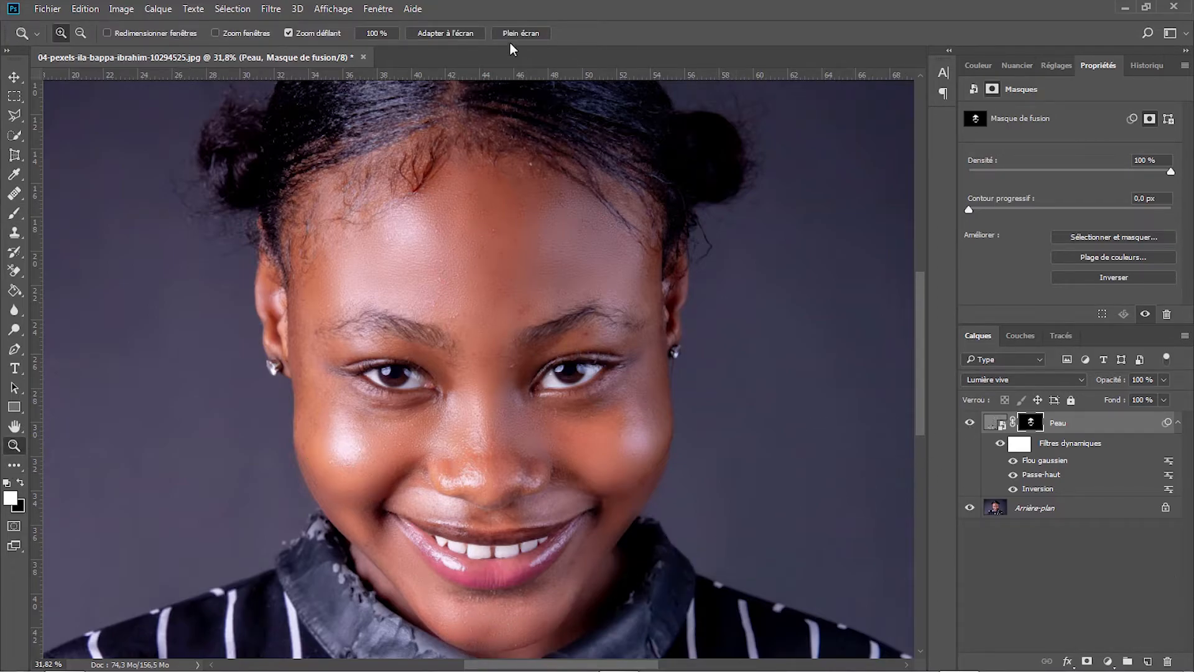
{"action": "left_click", "coordinate": [445, 33]}
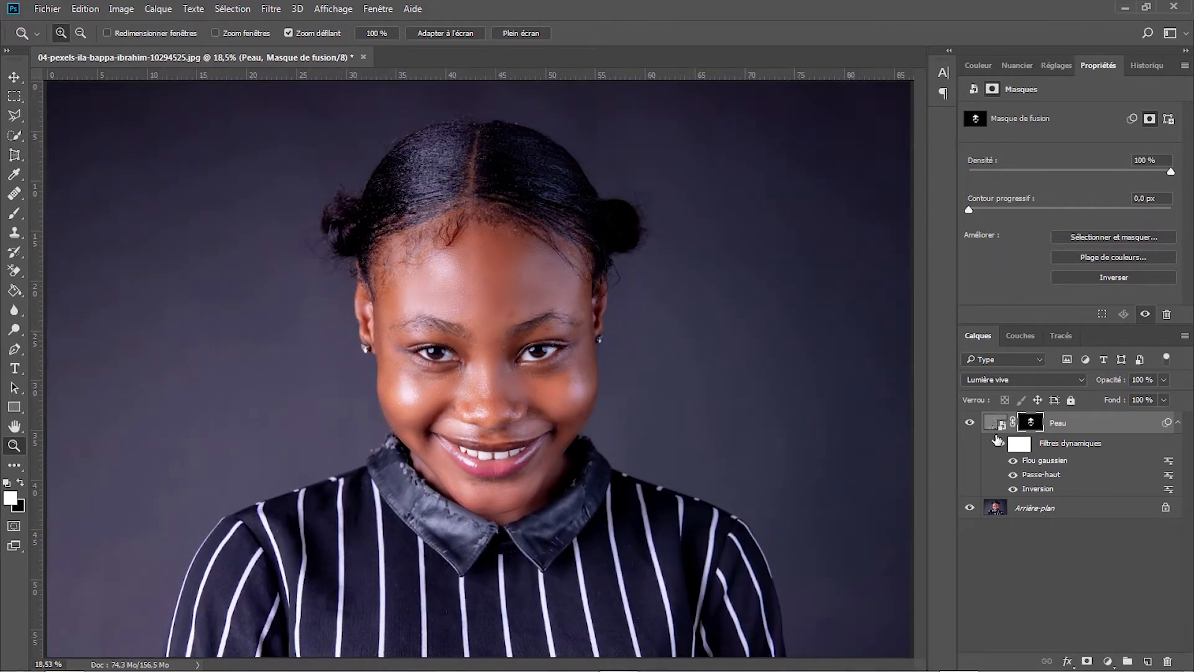
{"action": "left_click", "coordinate": [970, 423]}
{"action": "left_click", "coordinate": [970, 424]}
Try a 2 px radius for the Peau layer's Flou gaussien smart filter and inspect the forehead texture
{"action": "scroll", "coordinate": [482, 314], "scroll_direction": "up", "scroll_amount": 5}
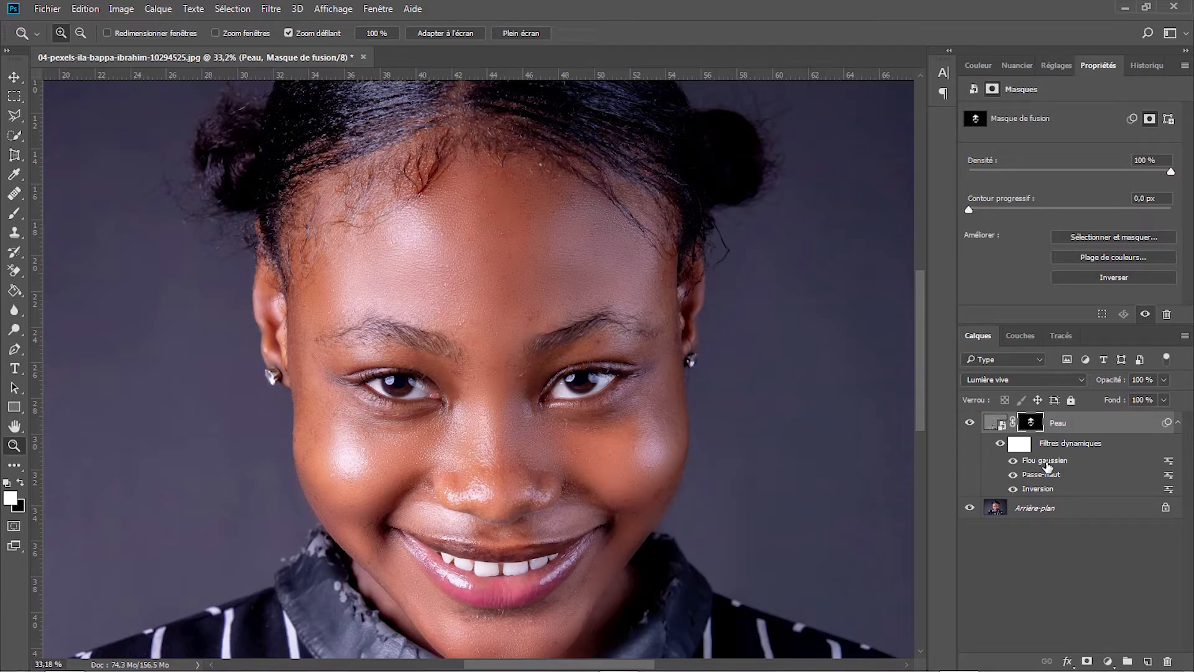
{"action": "double_click", "coordinate": [1048, 462]}
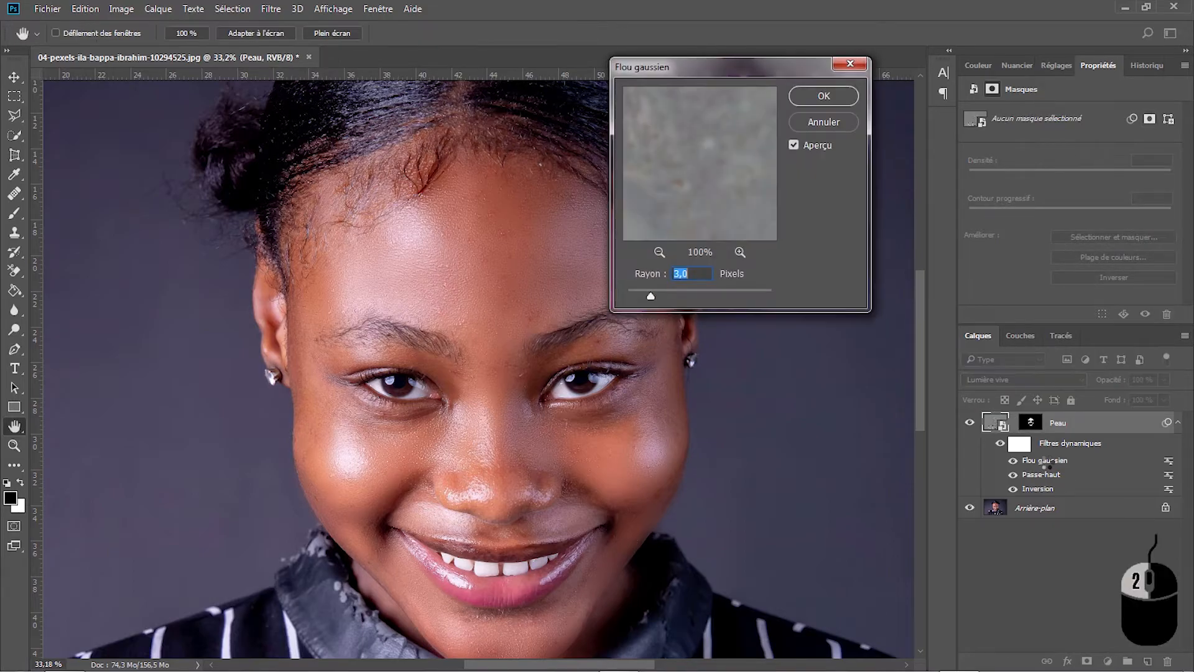
{"action": "left_click_drag", "start_coordinate": [650, 296], "coordinate": [641, 297]}
{"action": "type", "text": "2"}
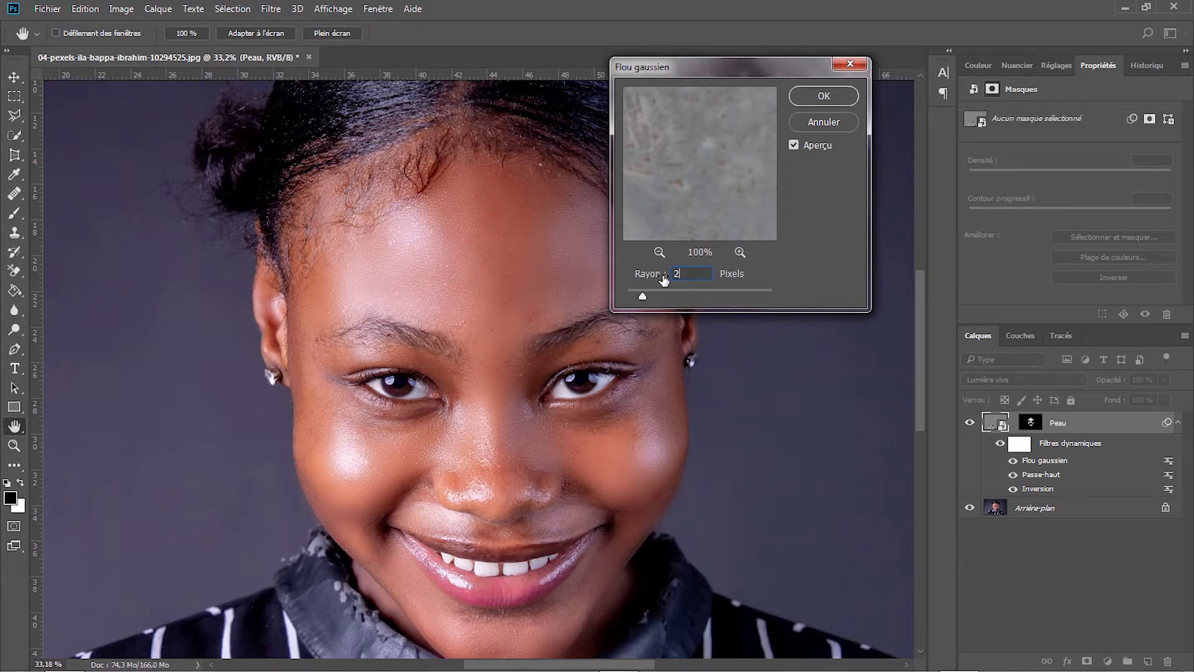
{"action": "left_click", "coordinate": [831, 102]}
{"action": "key", "text": "z"}
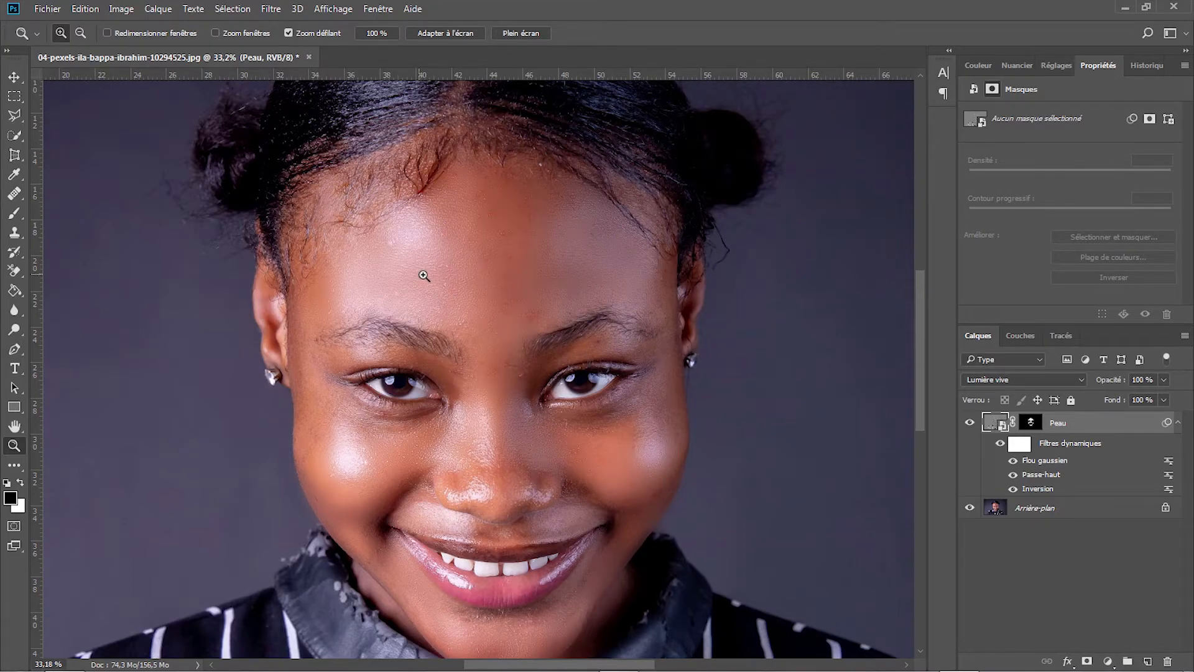
{"action": "scroll", "coordinate": [421, 272], "scroll_direction": "up", "scroll_amount": 3}
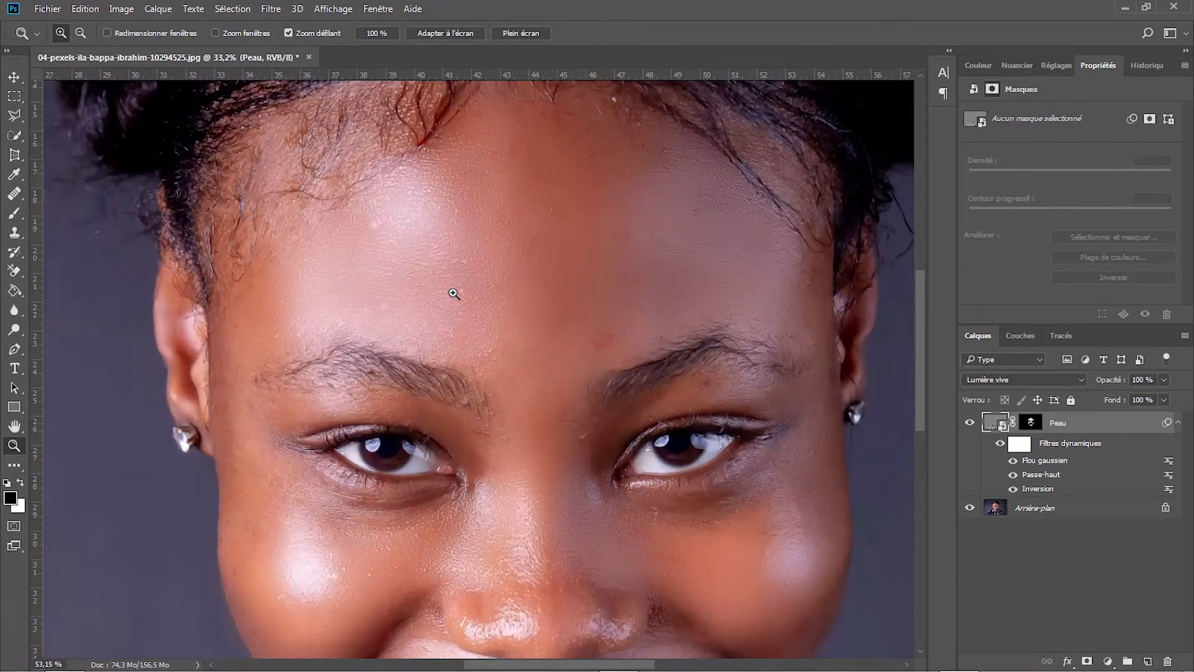
Test a 4 px radius on the Flou gaussien smart filter and set it back to 3 px
{"action": "double_click", "coordinate": [1043, 463]}
{"action": "type", "text": "4"}
{"action": "left_click", "coordinate": [808, 97]}
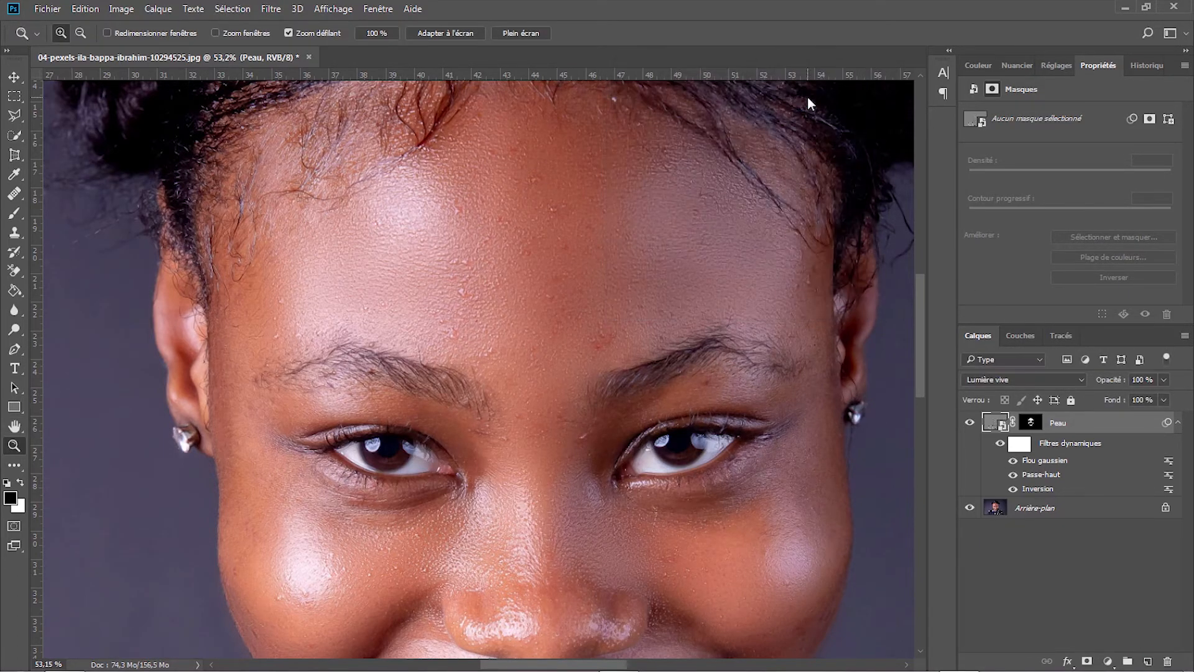
{"action": "double_click", "coordinate": [1042, 462]}
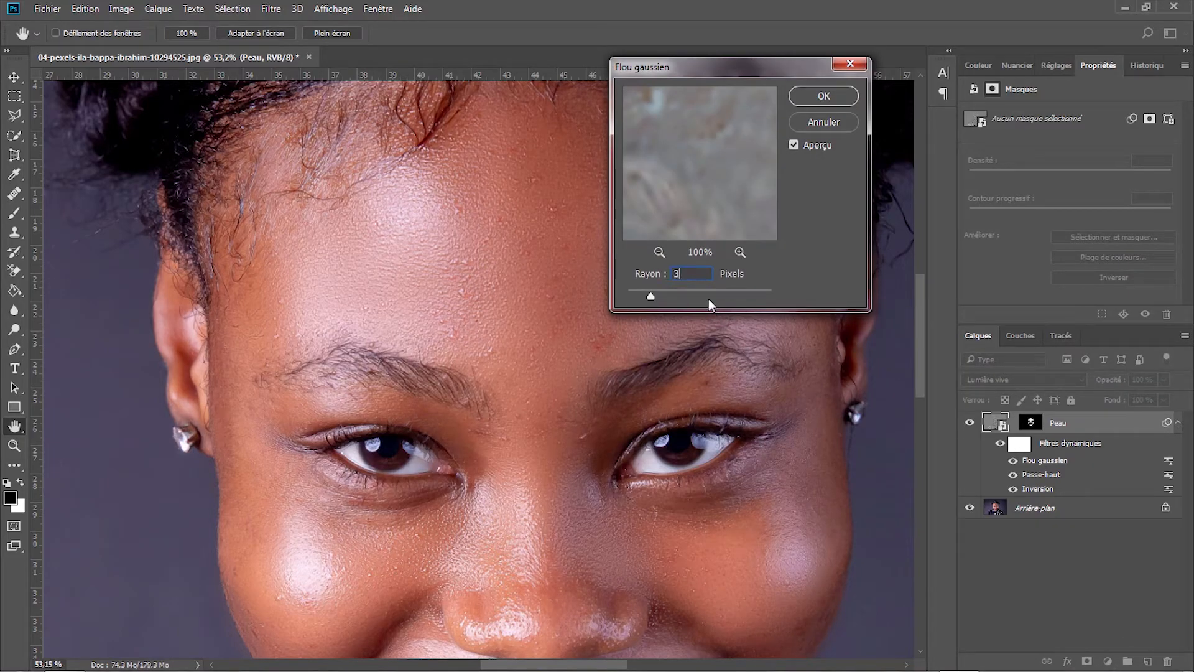
{"action": "left_click", "coordinate": [816, 97]}
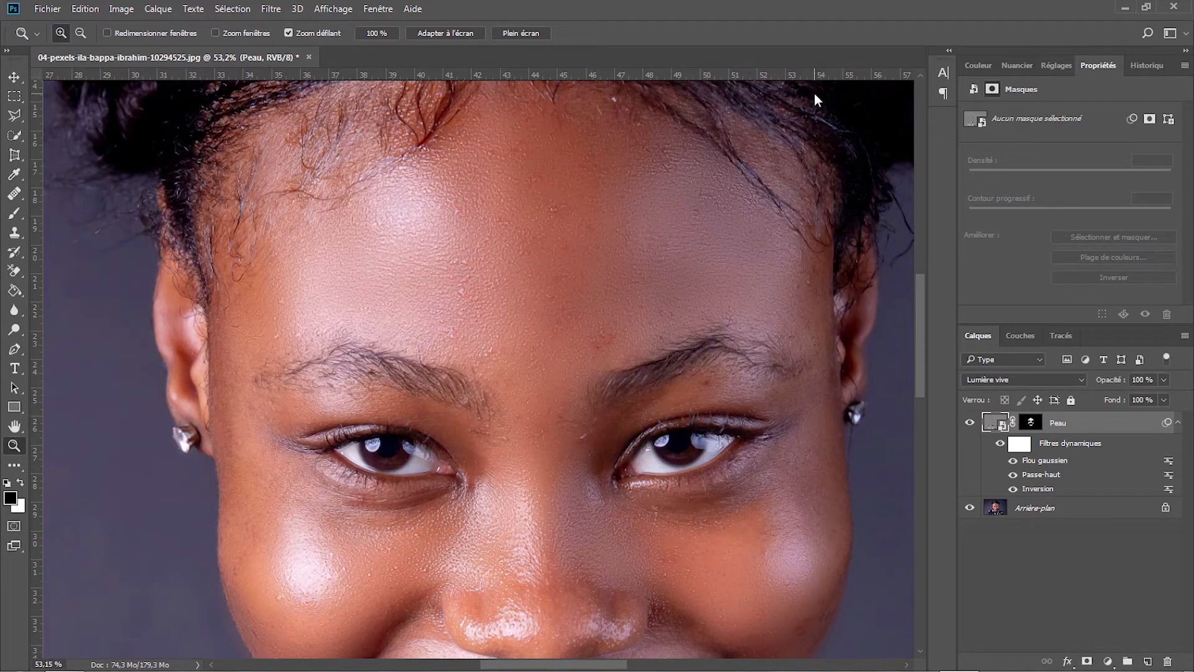
Open the Peau layer's Passe-haut smart filter settings and examine the facial detail in its preview at several magnifications
{"action": "double_click", "coordinate": [1041, 475]}
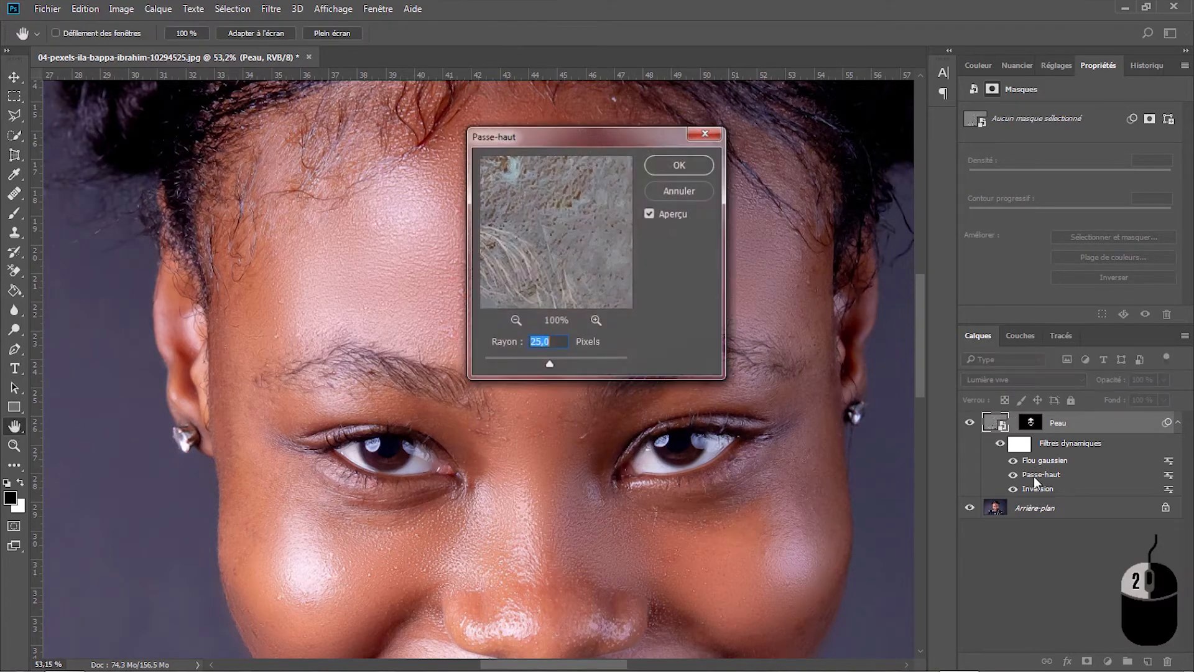
{"action": "left_click_drag", "start_coordinate": [560, 258], "coordinate": [599, 271]}
{"action": "left_click", "coordinate": [515, 321]}
{"action": "left_click", "coordinate": [516, 321]}
{"action": "left_click", "coordinate": [516, 320]}
{"action": "left_click", "coordinate": [515, 321]}
{"action": "left_click_drag", "start_coordinate": [579, 201], "coordinate": [579, 287]}
{"action": "left_click", "coordinate": [595, 321]}
{"action": "left_click", "coordinate": [595, 321]}
Try Passe-haut radii of 2.1 and 10 px, and apply a radius of 15 px
{"action": "left_click_drag", "start_coordinate": [549, 365], "coordinate": [500, 358]}
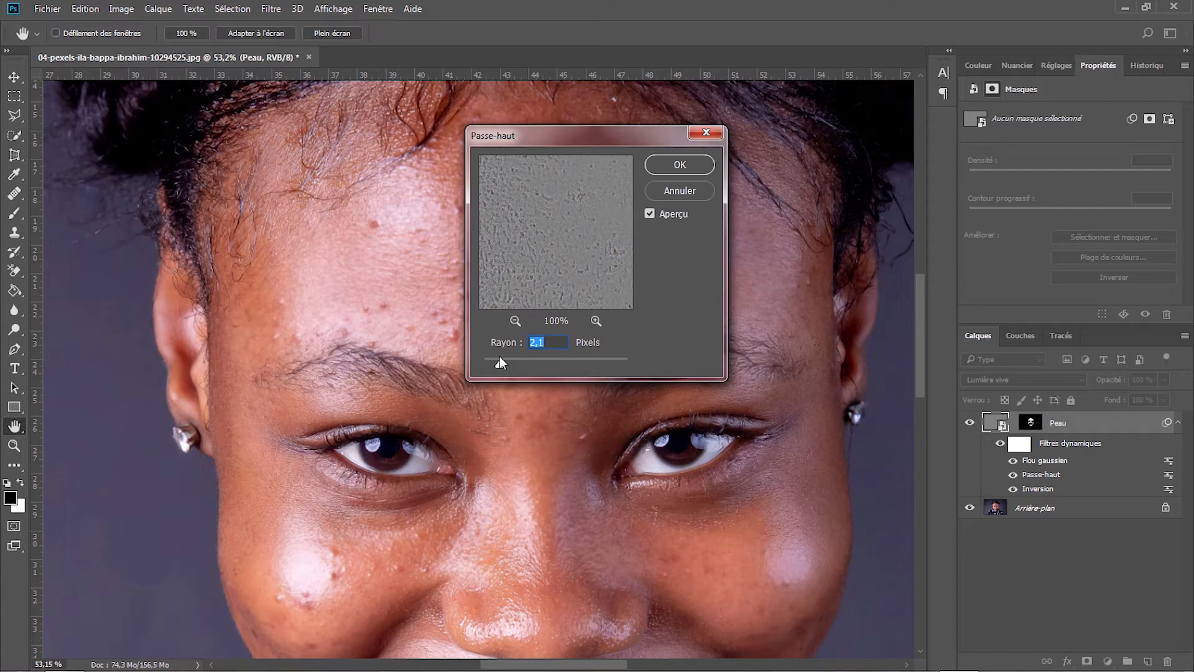
{"action": "type", "text": "10"}
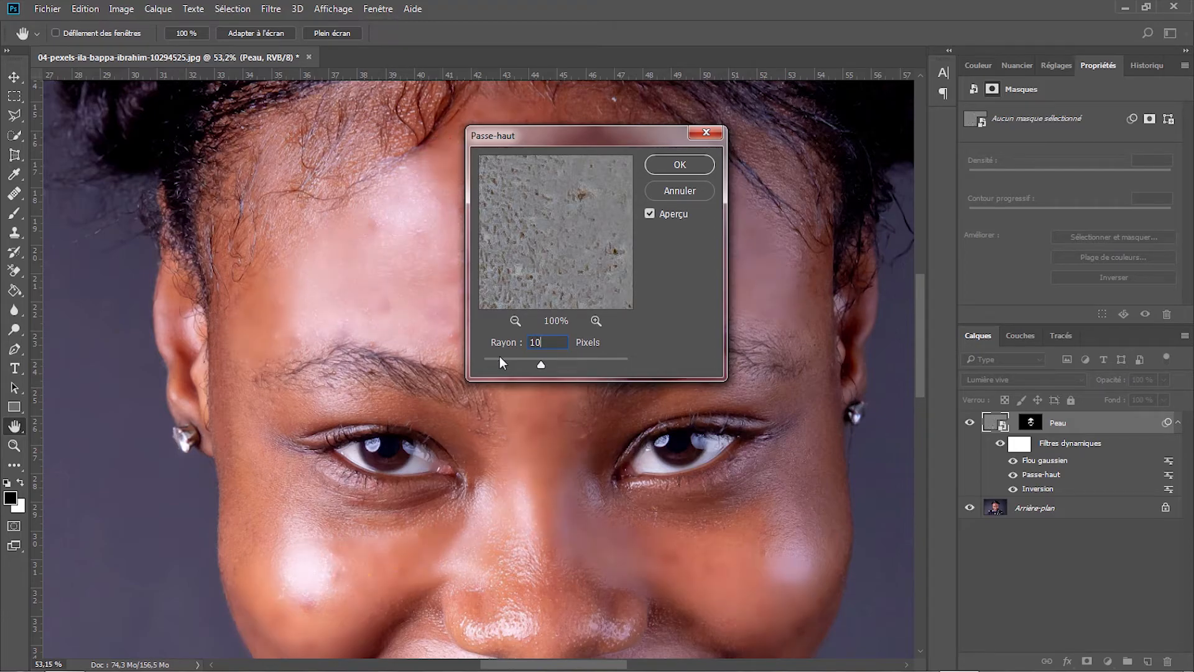
{"action": "key", "text": "BackSpace"}
{"action": "type", "text": "5"}
{"action": "left_click_drag", "start_coordinate": [632, 142], "coordinate": [722, 106]}
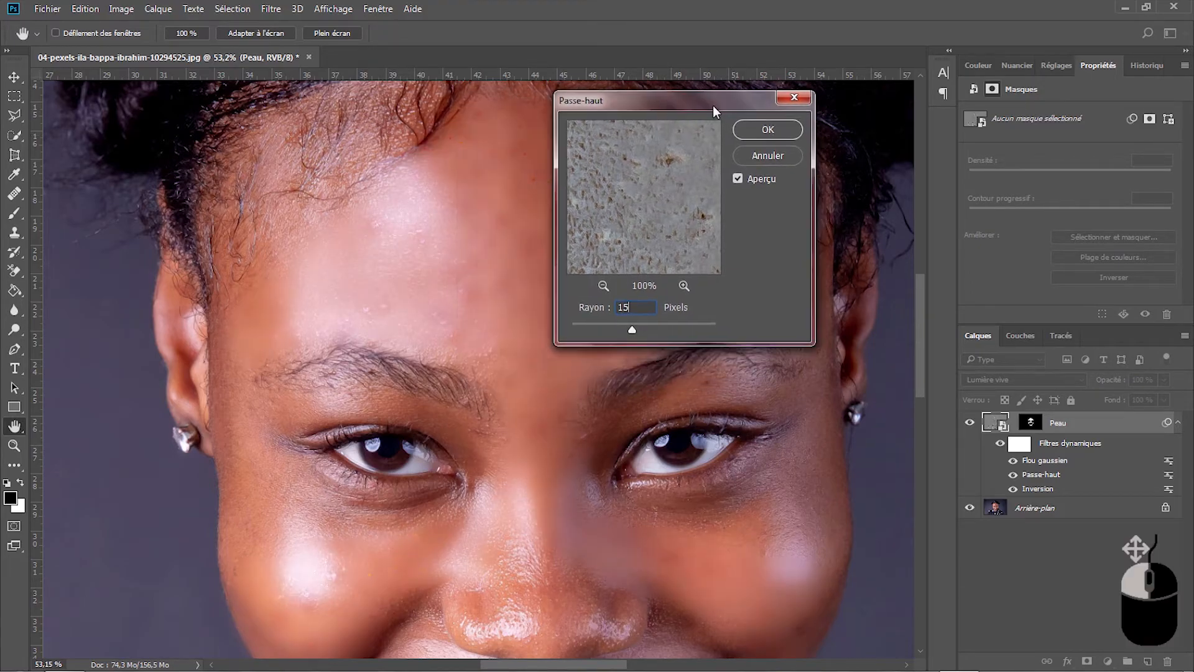
{"action": "left_click", "coordinate": [771, 136]}
{"action": "key", "text": "z"}
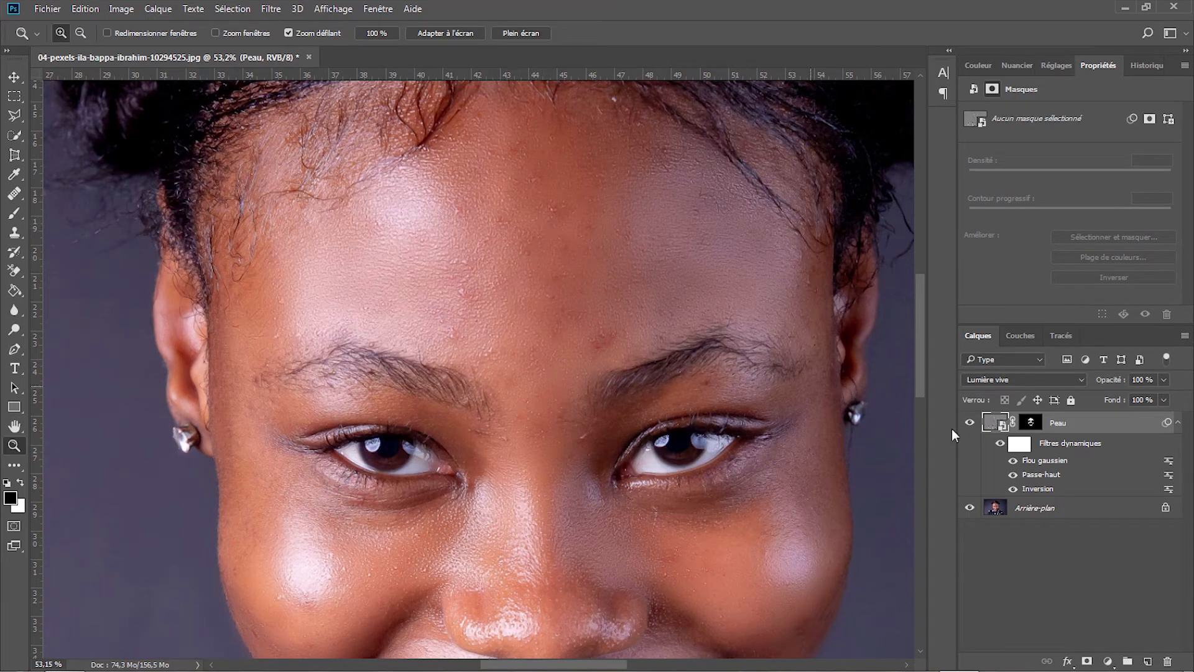
Set the Passe-haut smart filter's radius to 20 px, and reopen its settings to check and confirm them
{"action": "double_click", "coordinate": [1040, 474]}
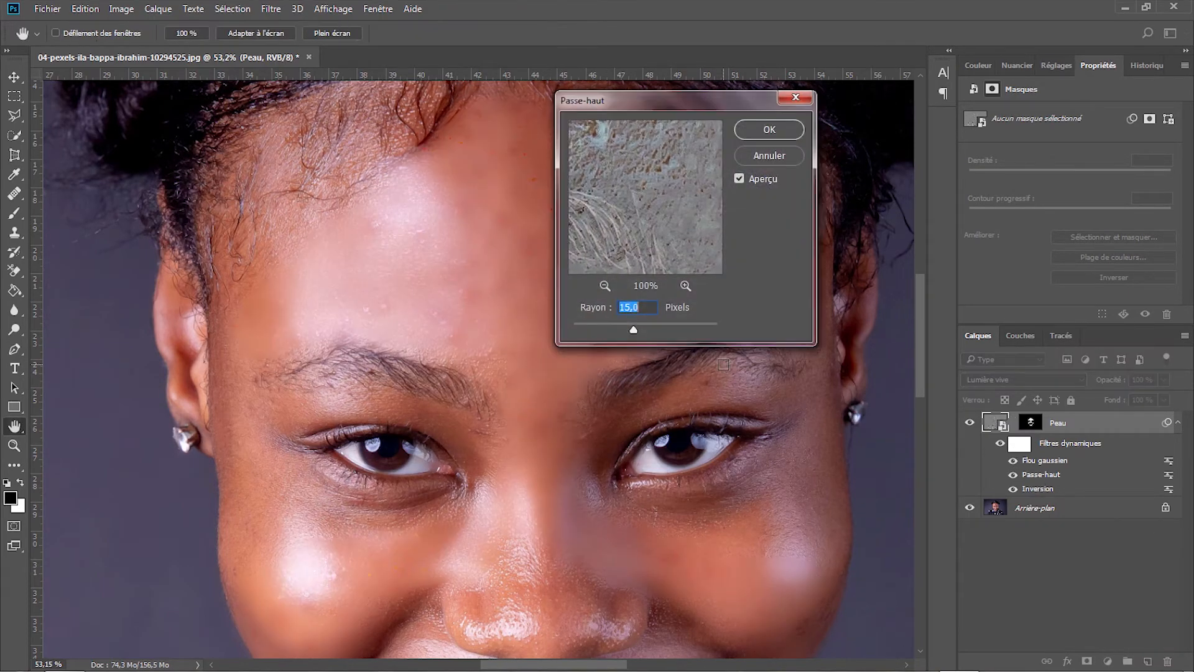
{"action": "type", "text": "20"}
{"action": "left_click", "coordinate": [778, 139]}
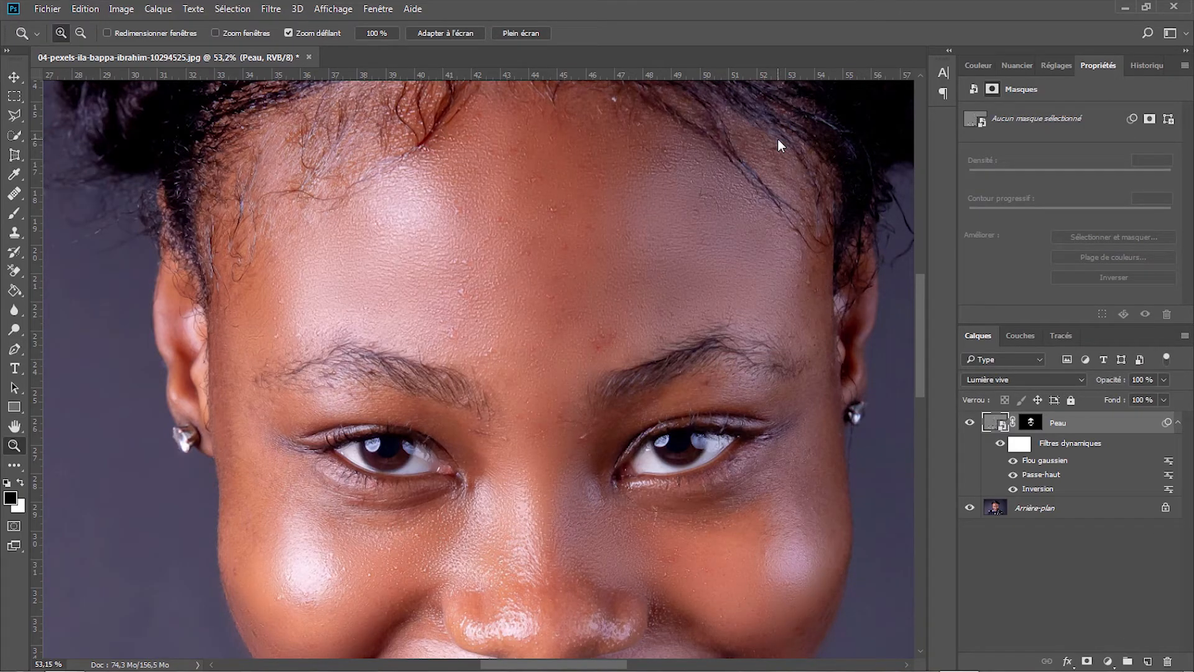
{"action": "double_click", "coordinate": [1034, 475]}
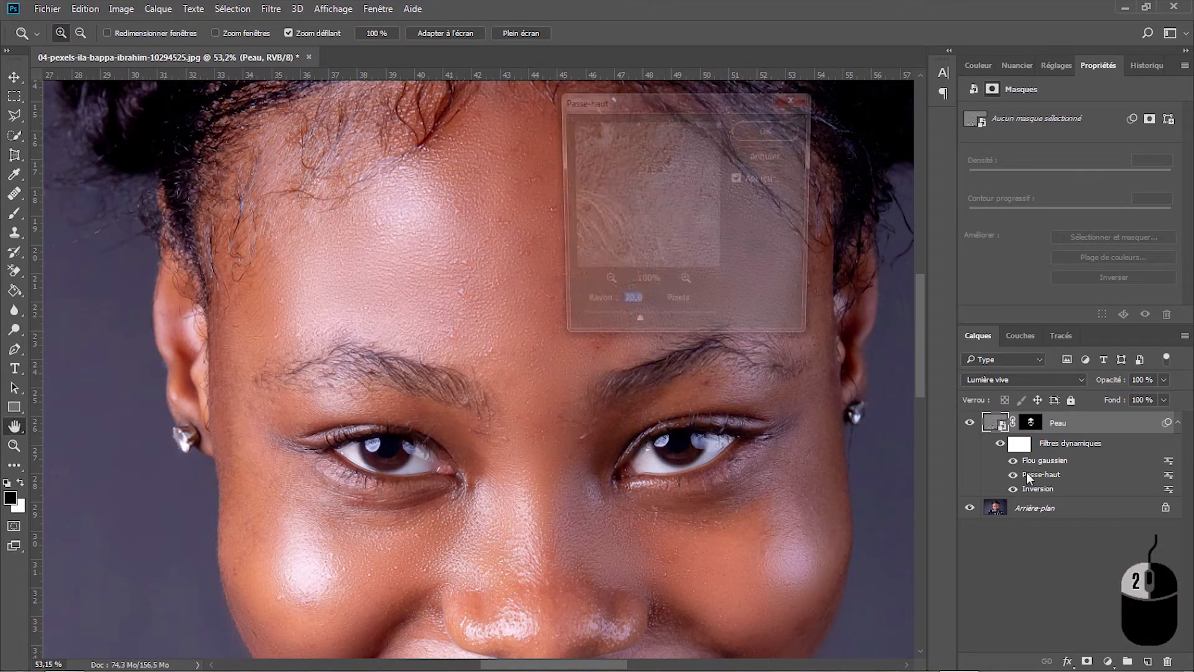
{"action": "left_click", "coordinate": [770, 130]}
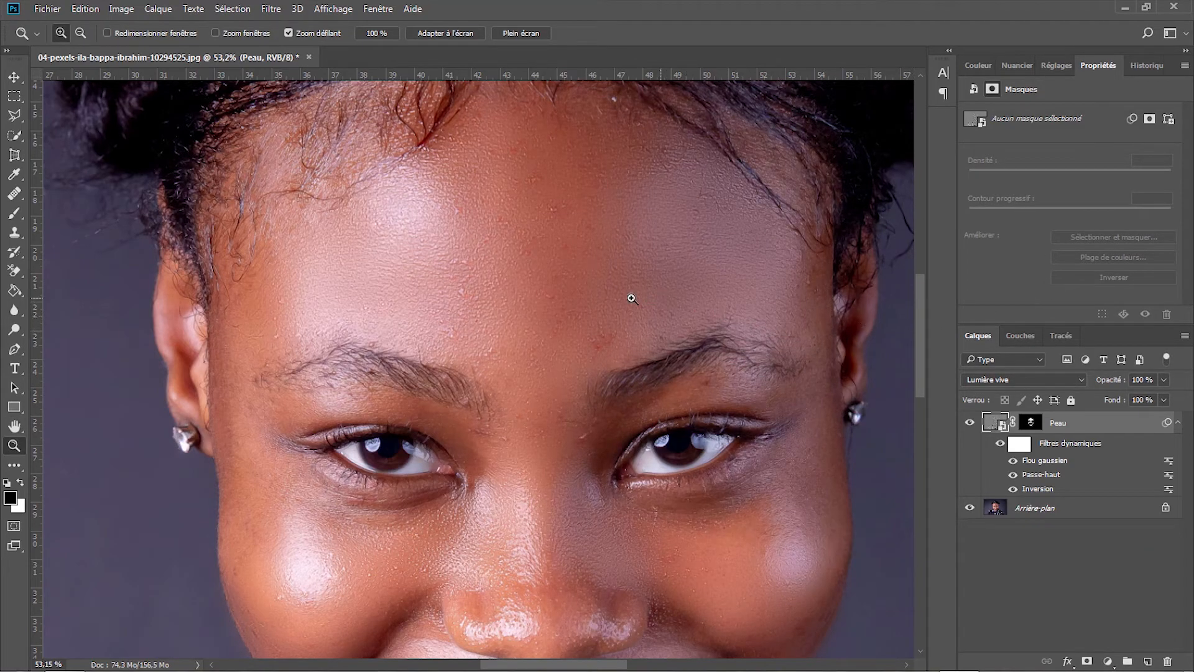
{"action": "left_click", "coordinate": [450, 32]}
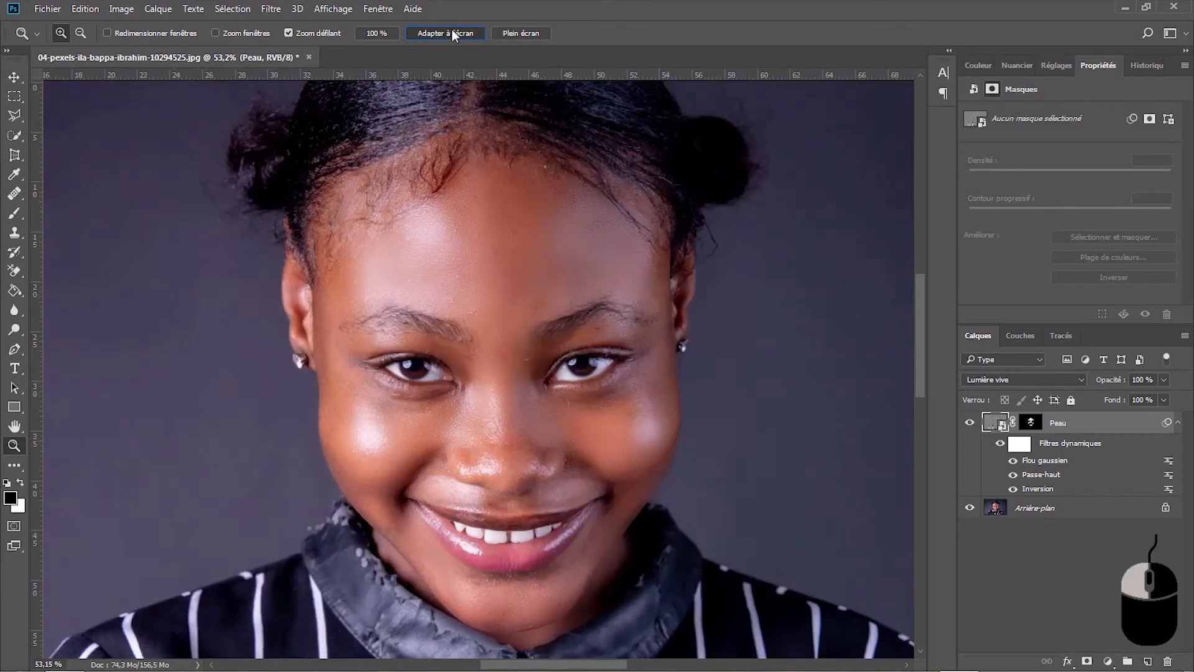